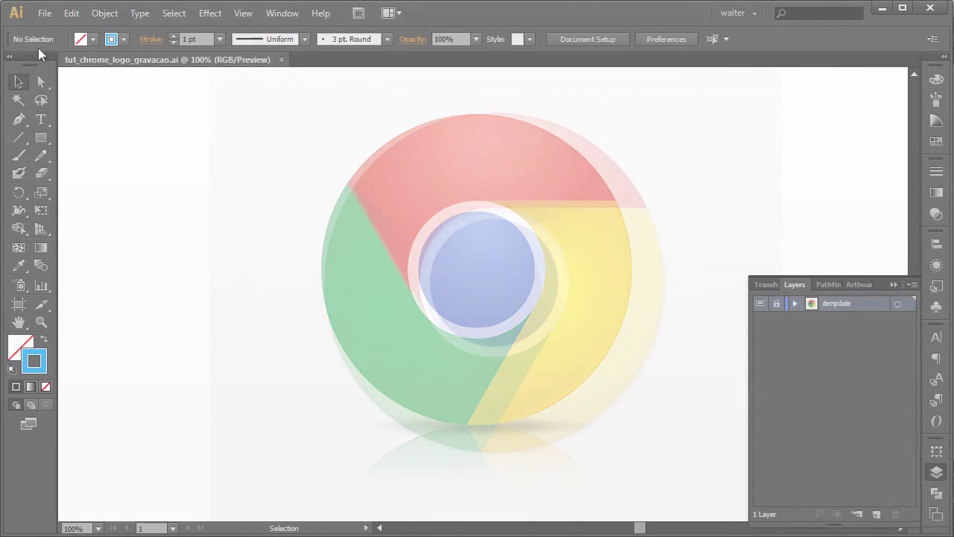
click(43, 13)
click(44, 30)
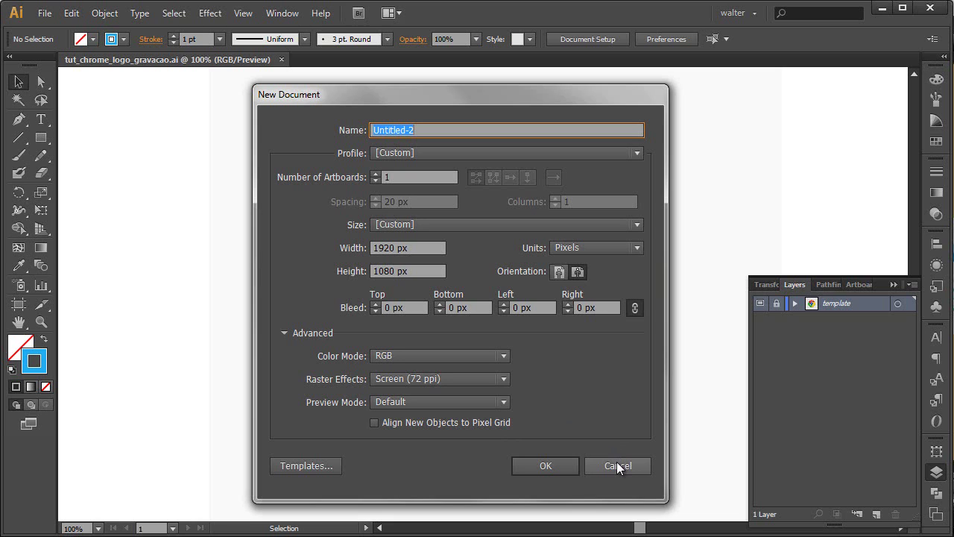
click(616, 466)
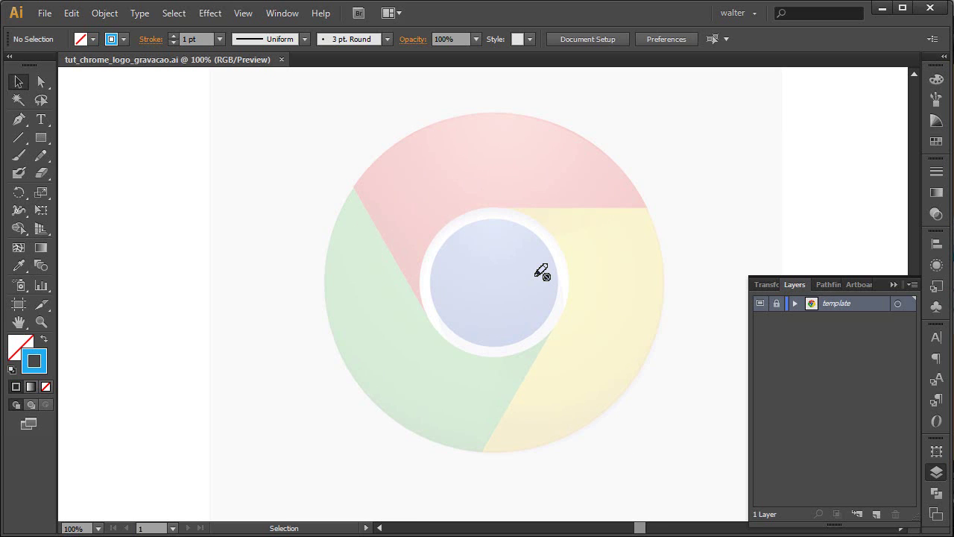
Check the template layer's dimming value without changing it, then toggle Smart Guides.
double_click(867, 302)
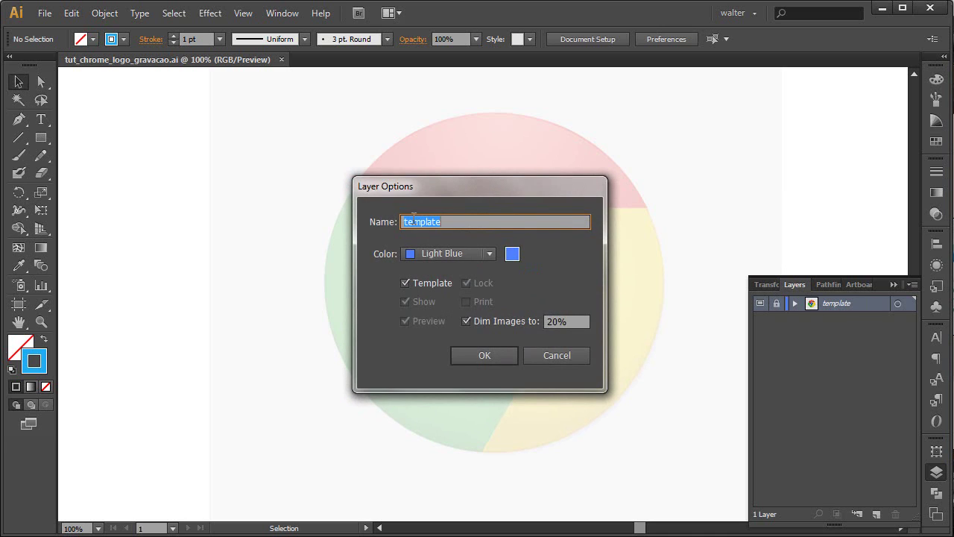
click(575, 321)
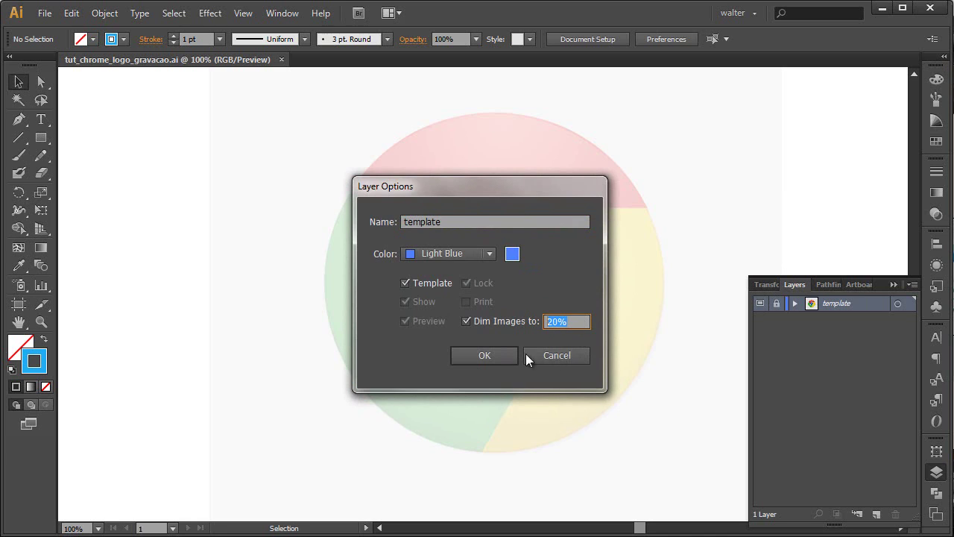
click(555, 355)
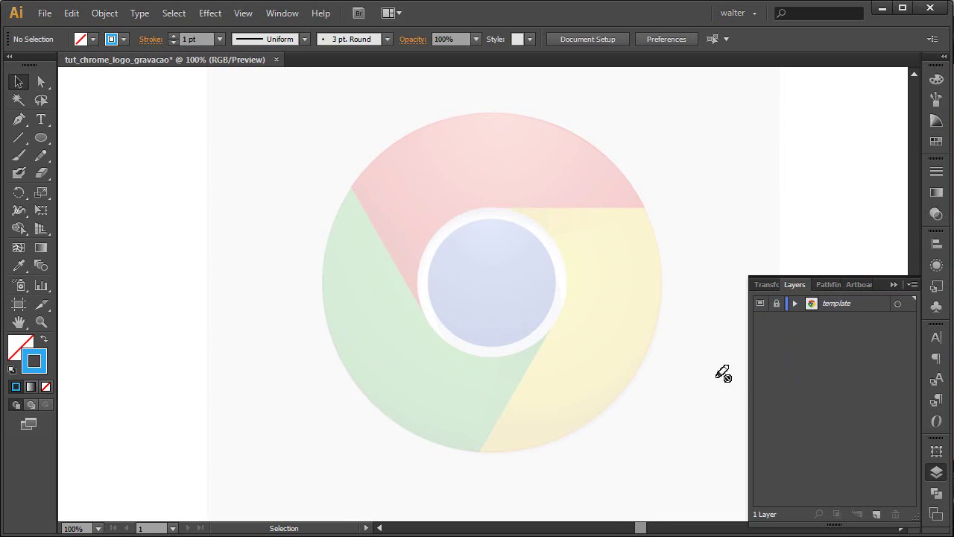
click(240, 13)
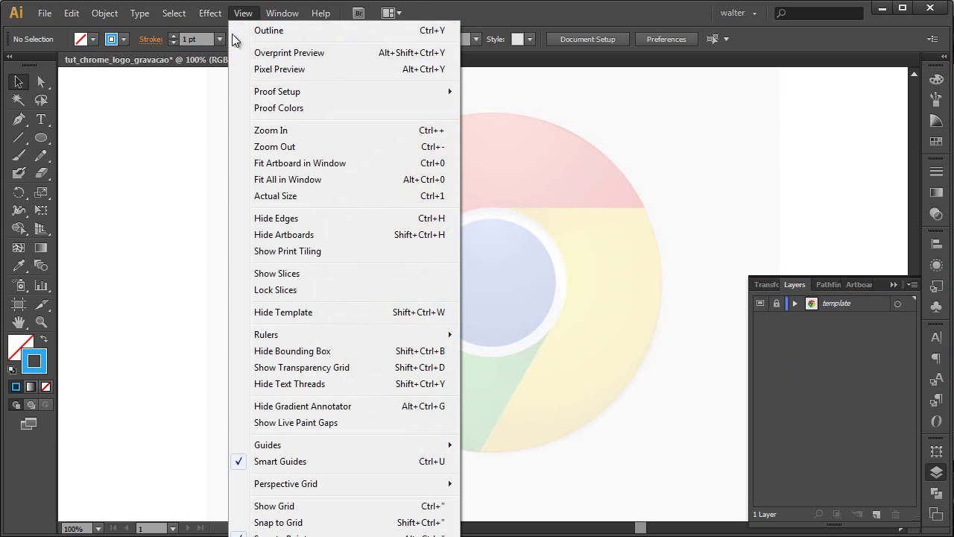
click(283, 461)
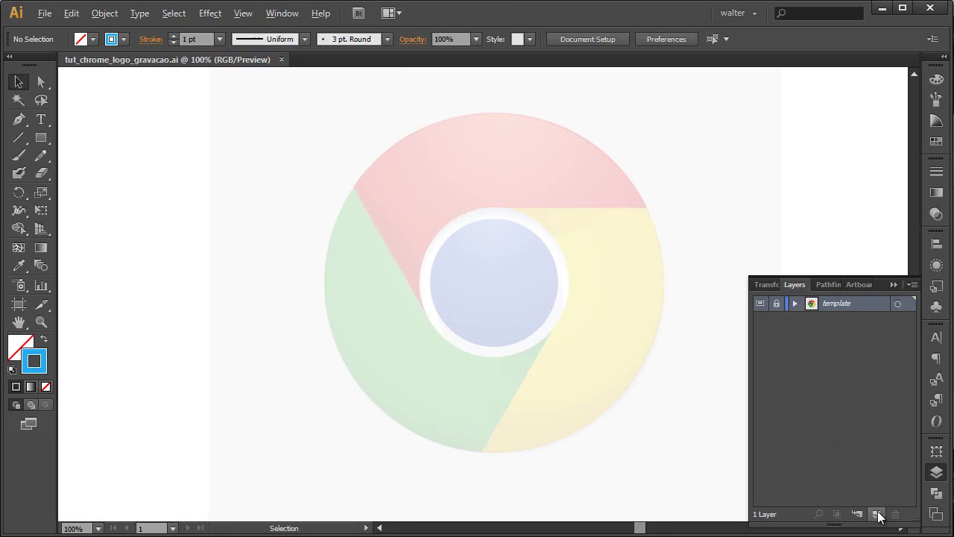
Add three new layers above the template, named design, grids and guias.
alt+click(877, 514)
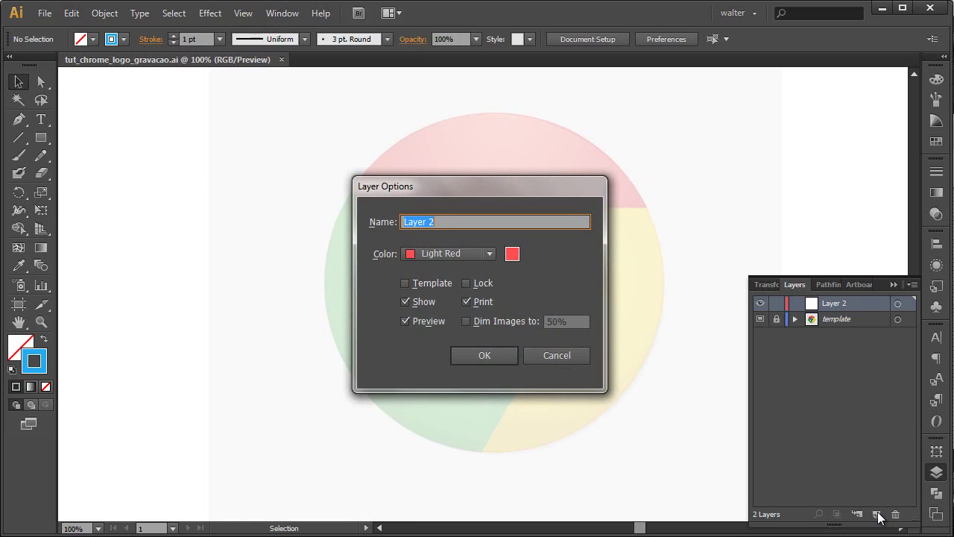
text(design)
key(Return)
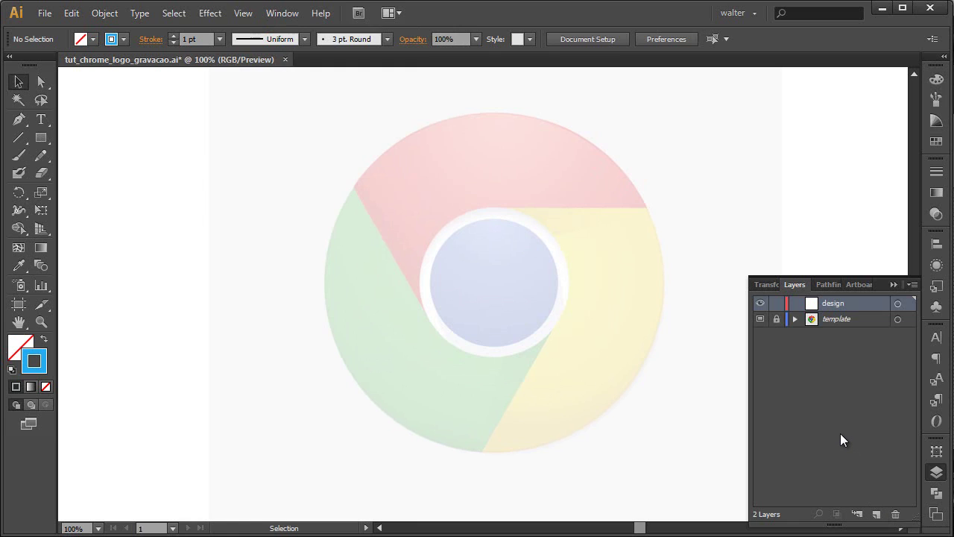
alt+click(877, 515)
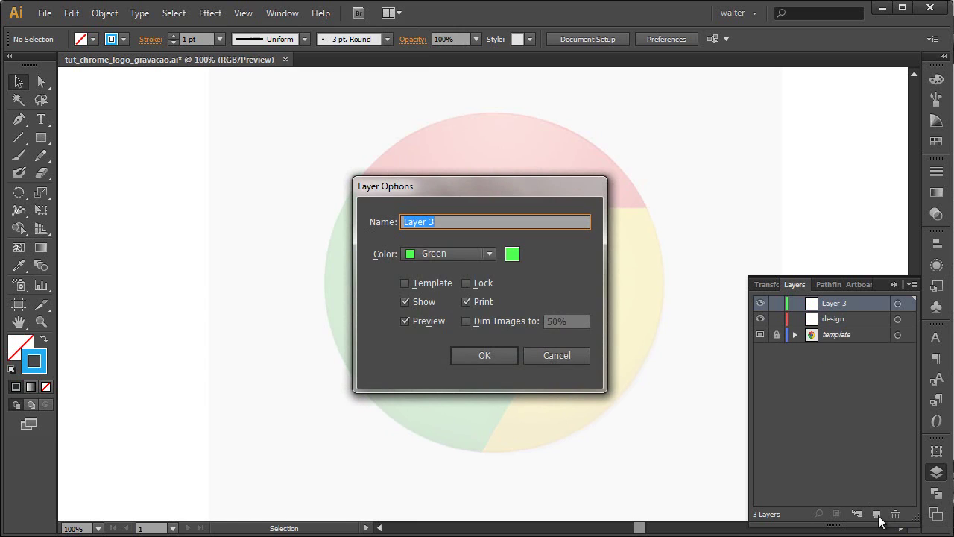
text(grids)
key(Return)
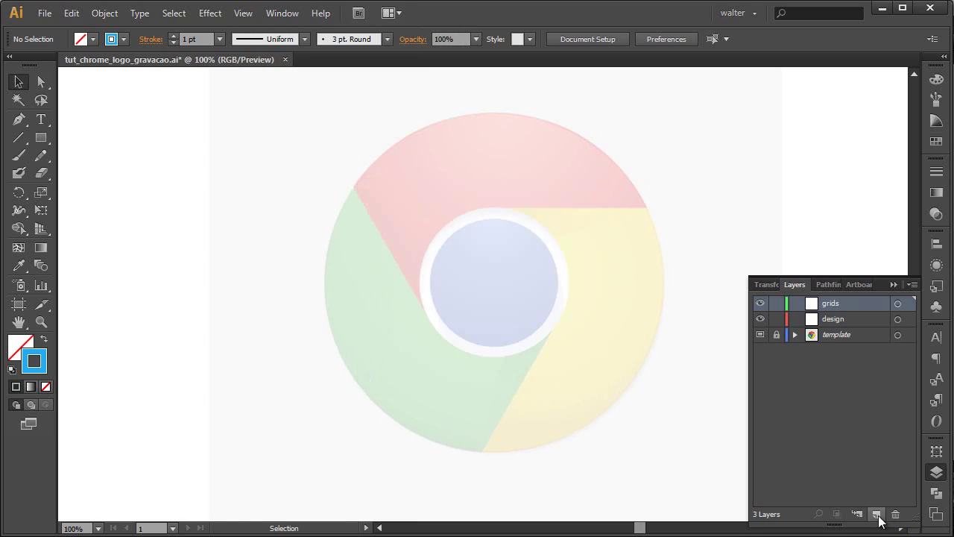
alt+click(876, 514)
text(guias)
key(Return)
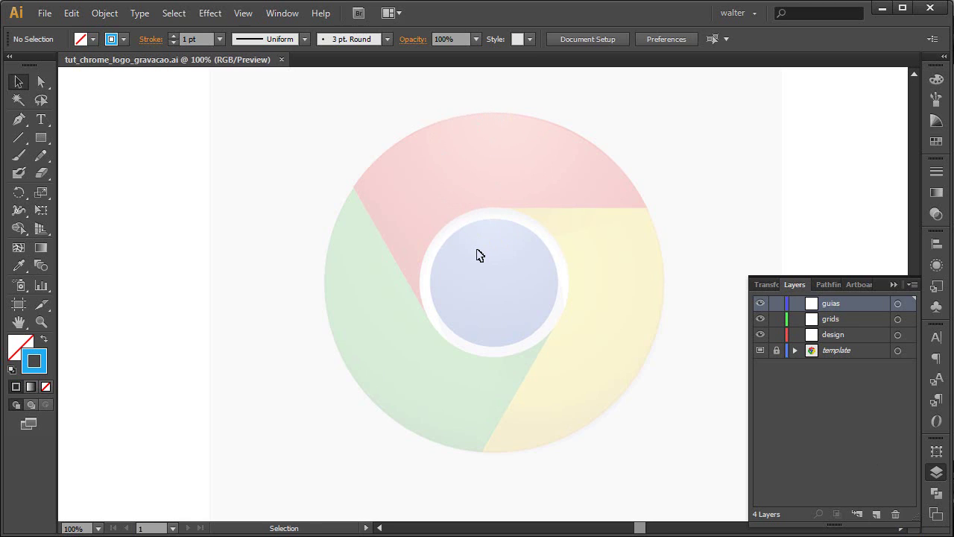
On the grids layer, draw a 25% K stroked square centred over the logo.
click(841, 319)
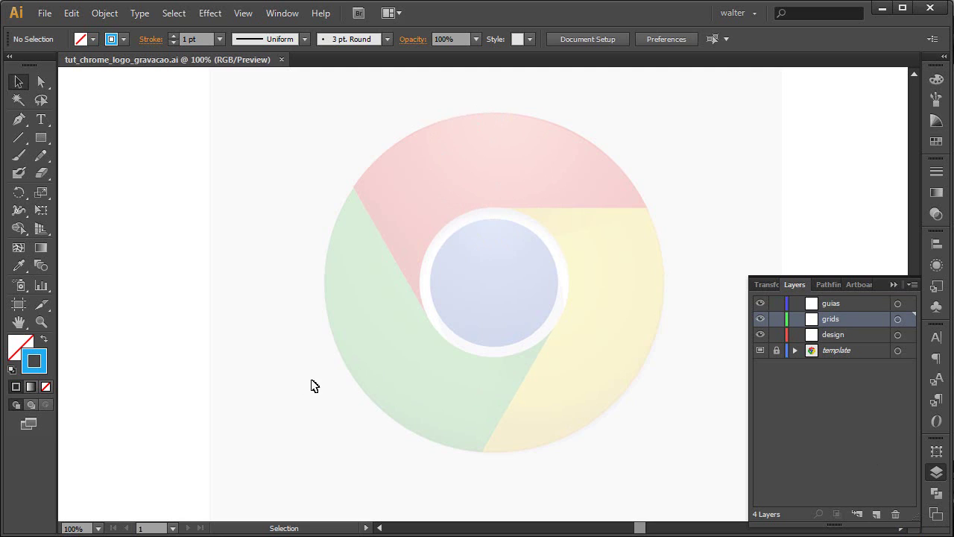
key(m)
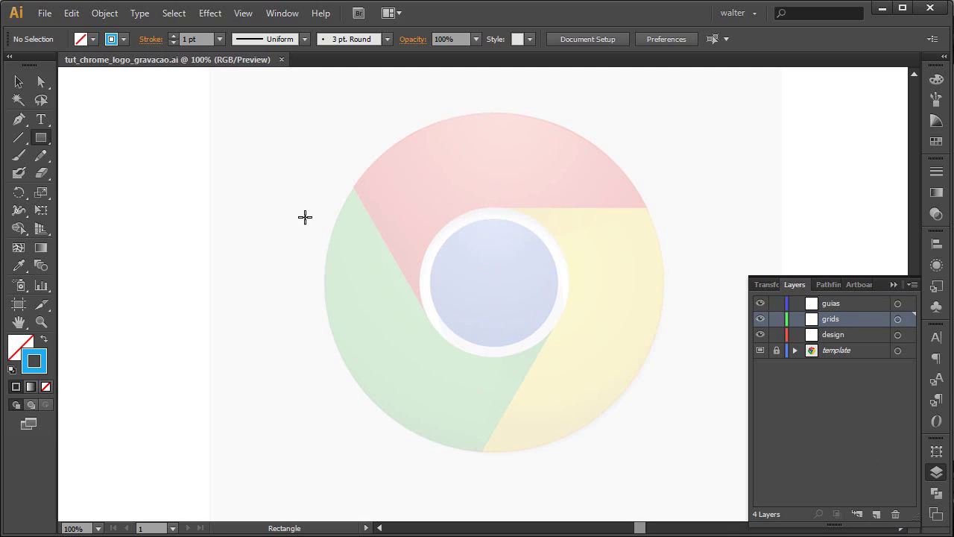
drag(484, 295, 654, 464)
text(25)
key(Return)
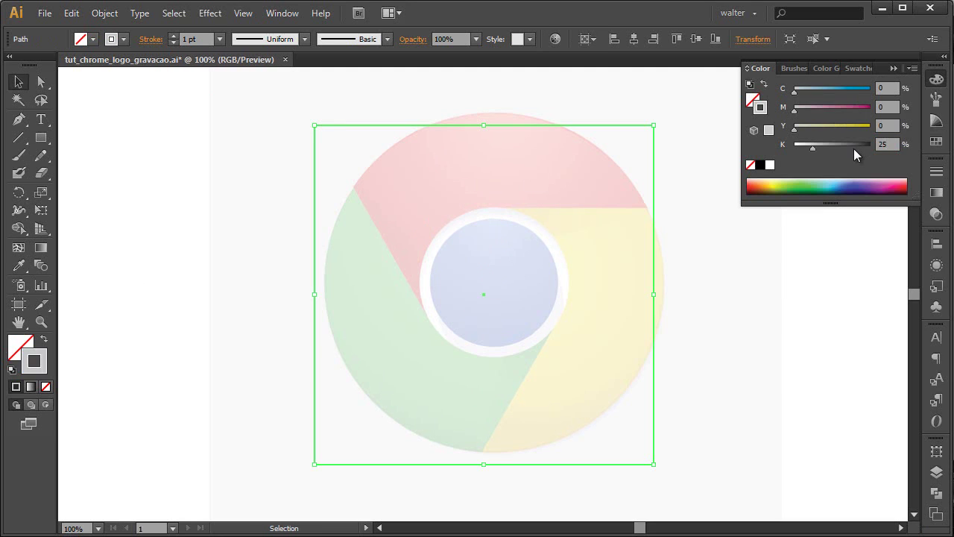
key(ctrl+shift+a)
click(602, 129)
drag(590, 129, 602, 117)
scroll(513, 175, up, 5)
key(ctrl+1)
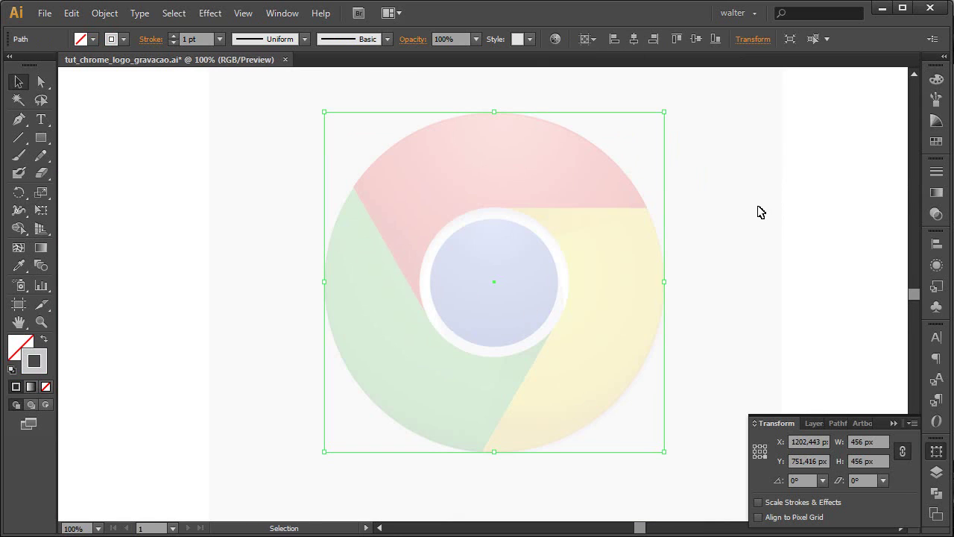
Split the square into a grid of 18 rows and 18 columns with preview on.
click(102, 14)
mouse_move(121, 316)
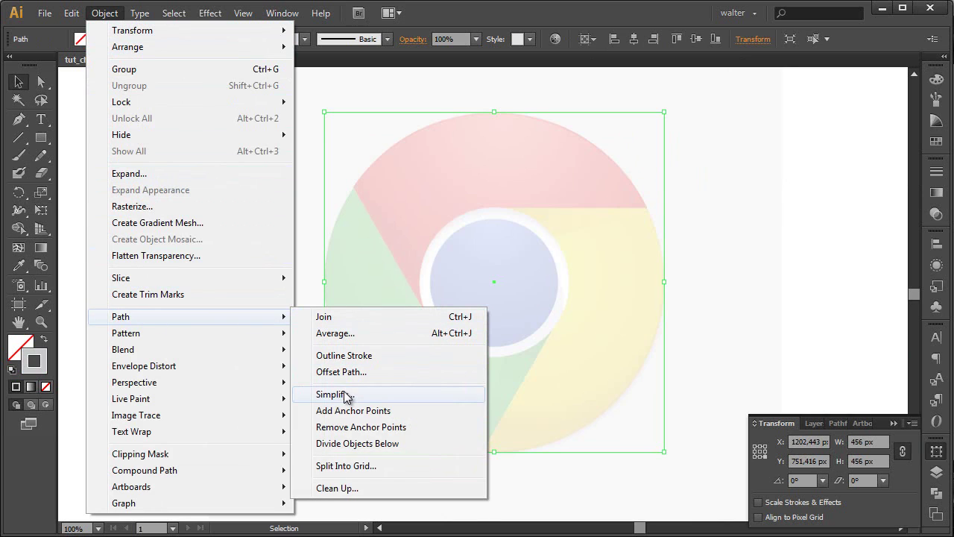
click(346, 466)
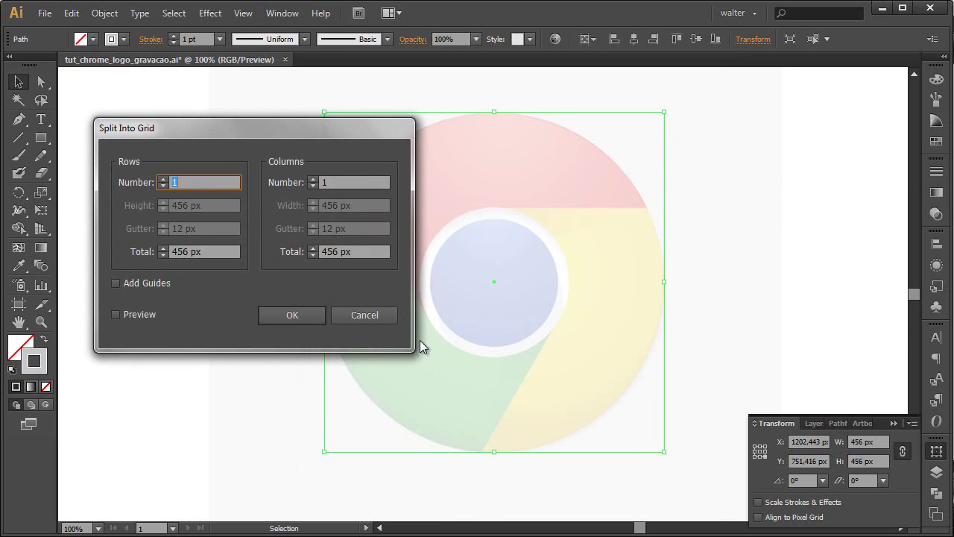
click(115, 314)
click(314, 181)
click(314, 182)
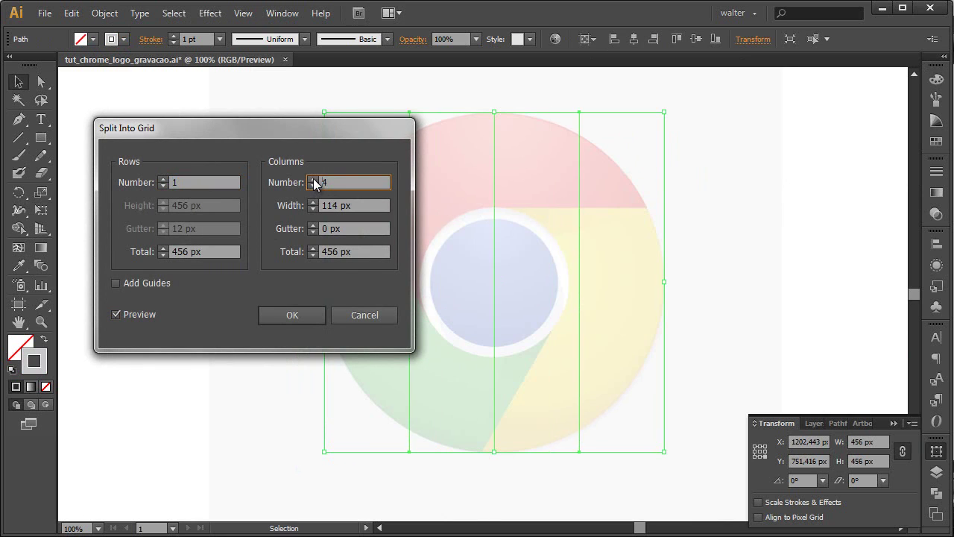
click(314, 181)
click(314, 181)
click(314, 181)
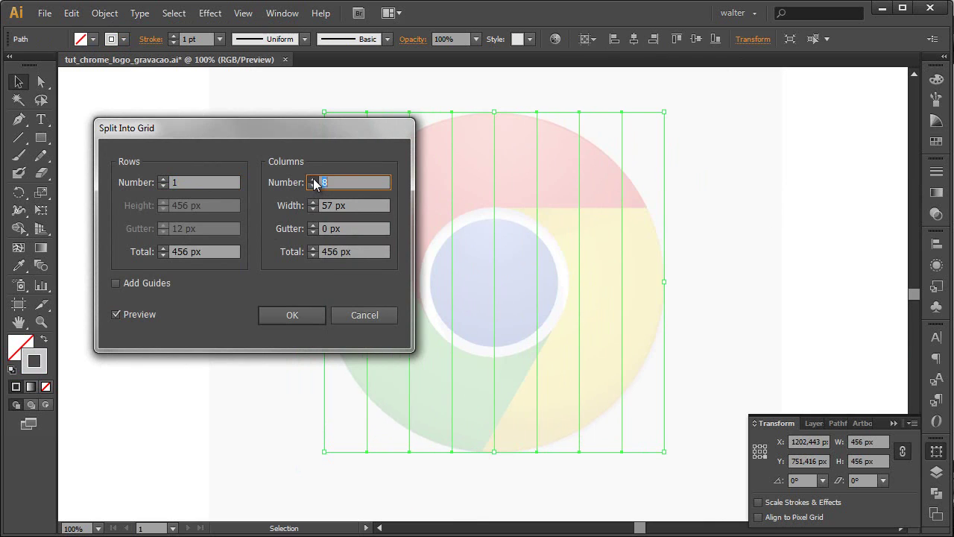
click(314, 181)
click(314, 181)
click(314, 181)
click(314, 181)
click(314, 182)
click(314, 181)
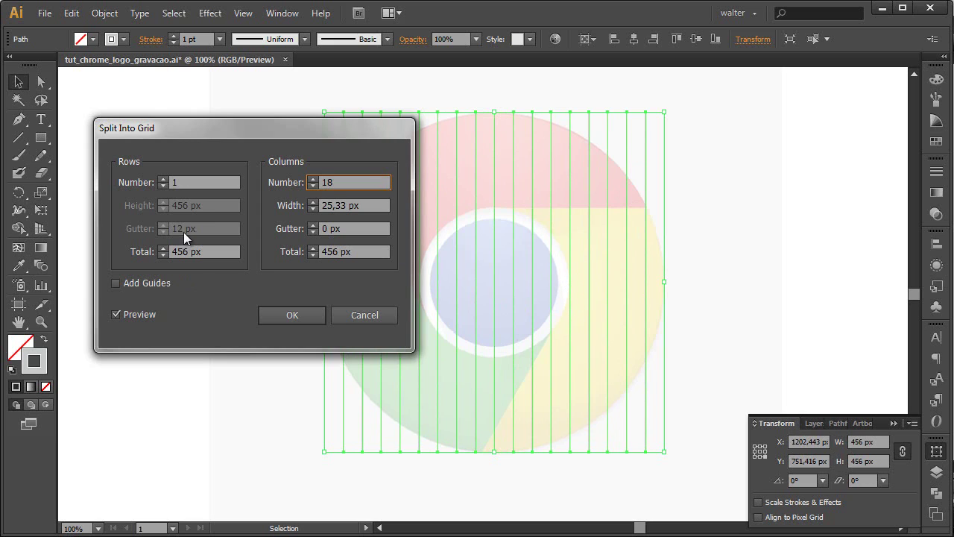
click(165, 180)
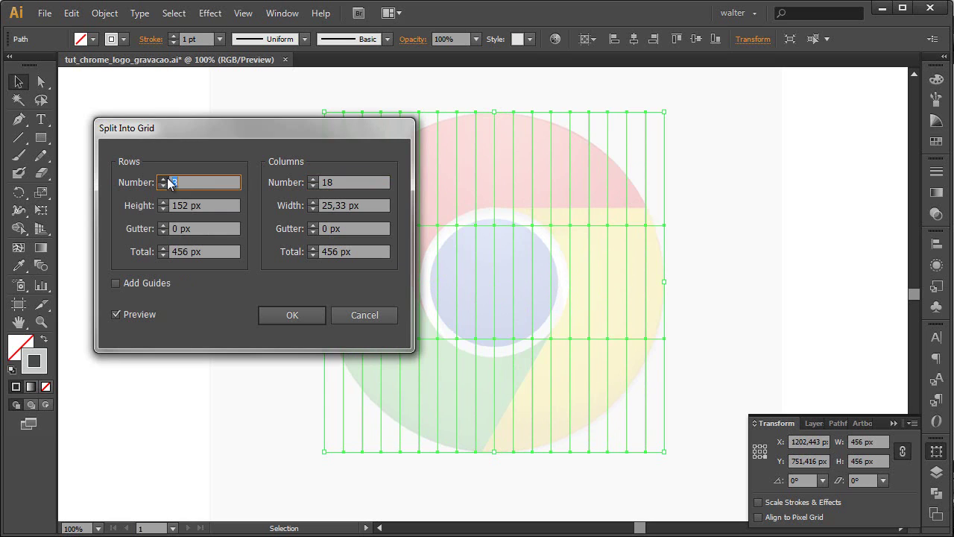
click(162, 181)
text(8)
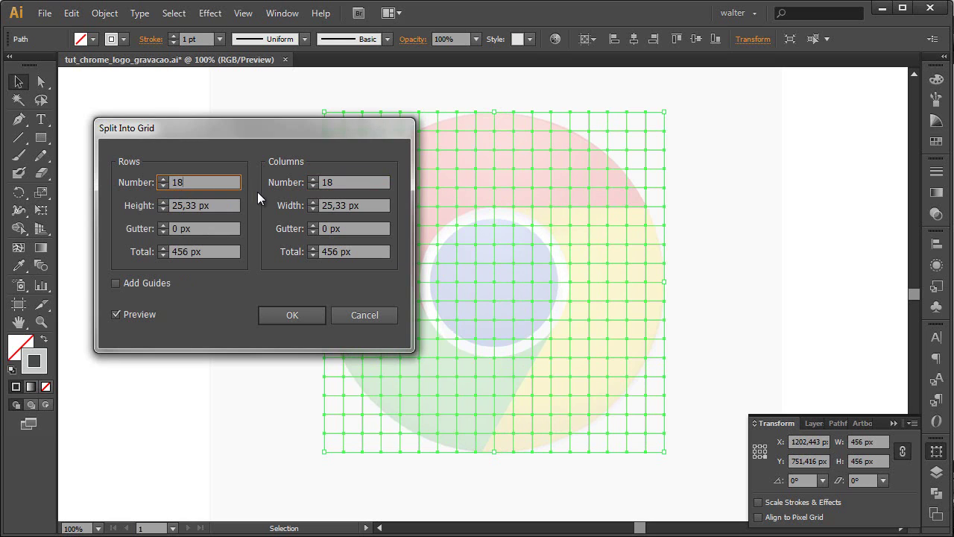
click(215, 205)
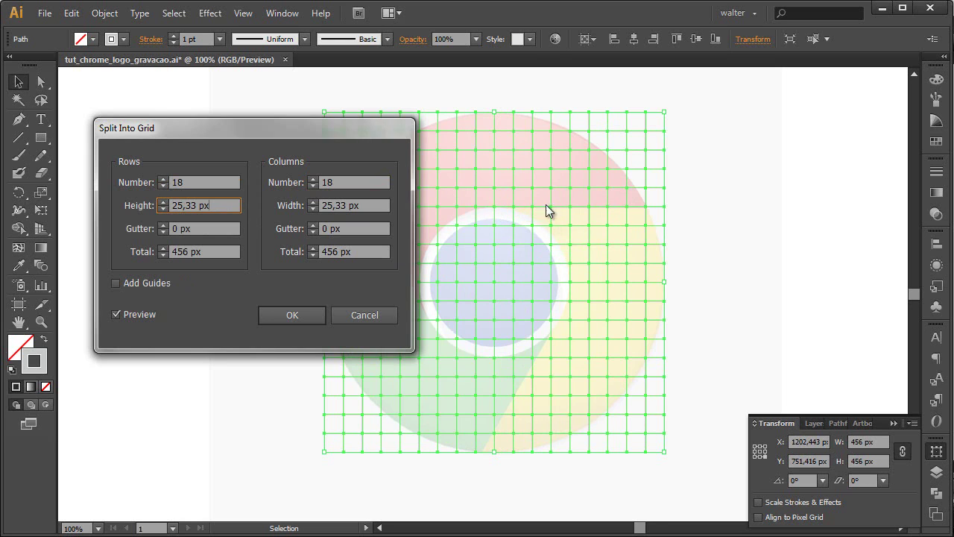
Confirm the grid split, then make guias active with a full cyan stroke colour.
click(287, 314)
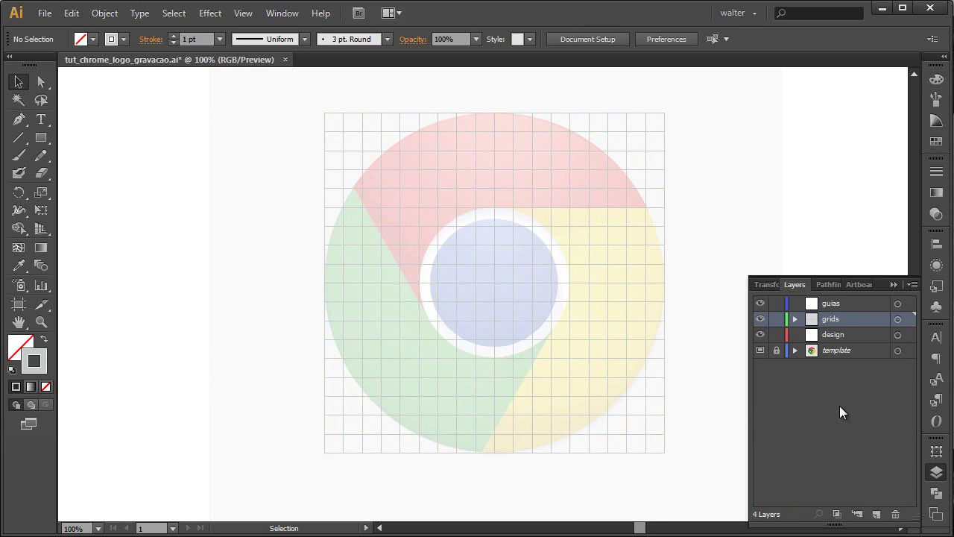
click(837, 302)
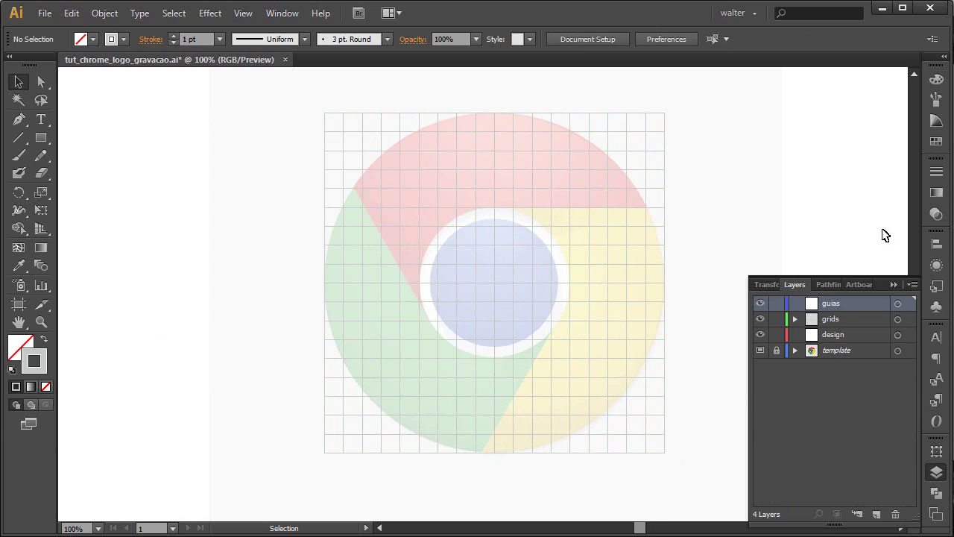
click(936, 80)
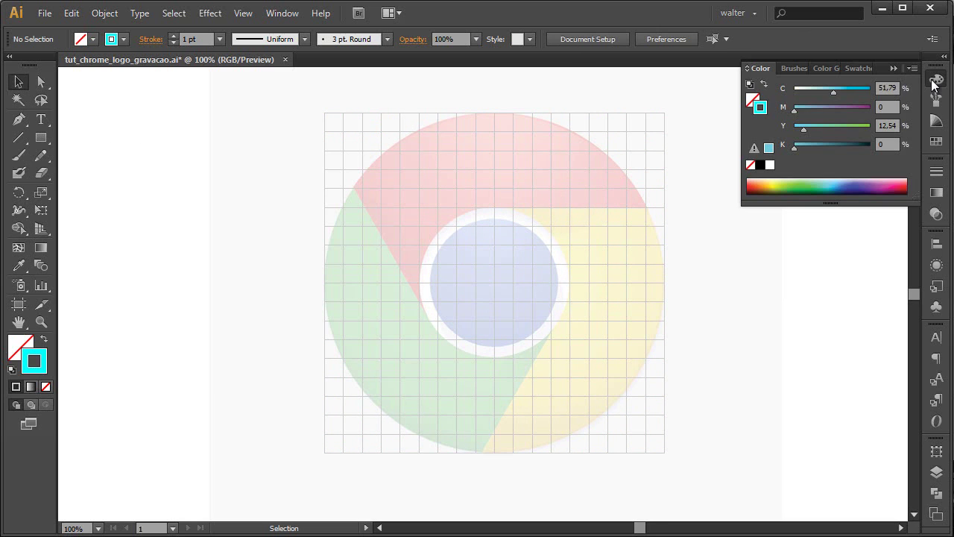
drag(867, 90, 904, 94)
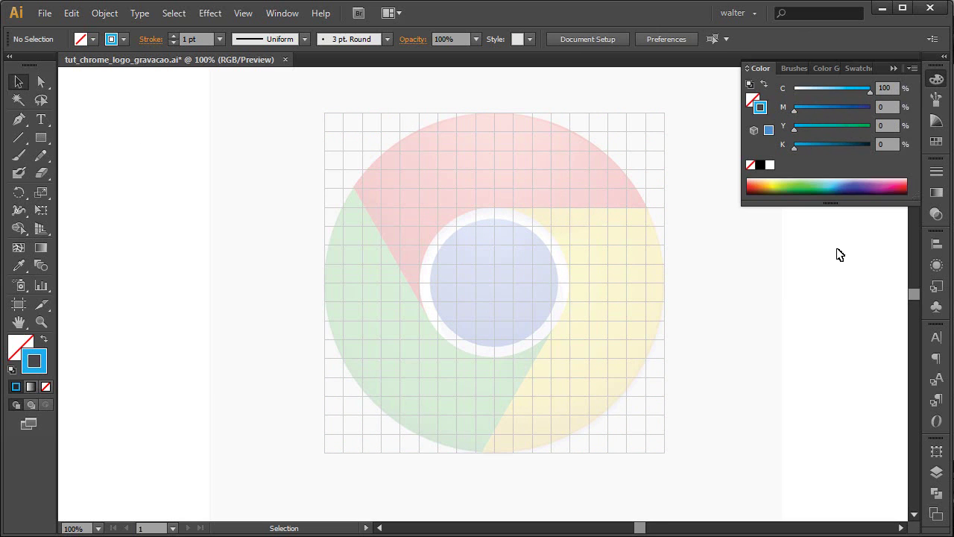
click(893, 68)
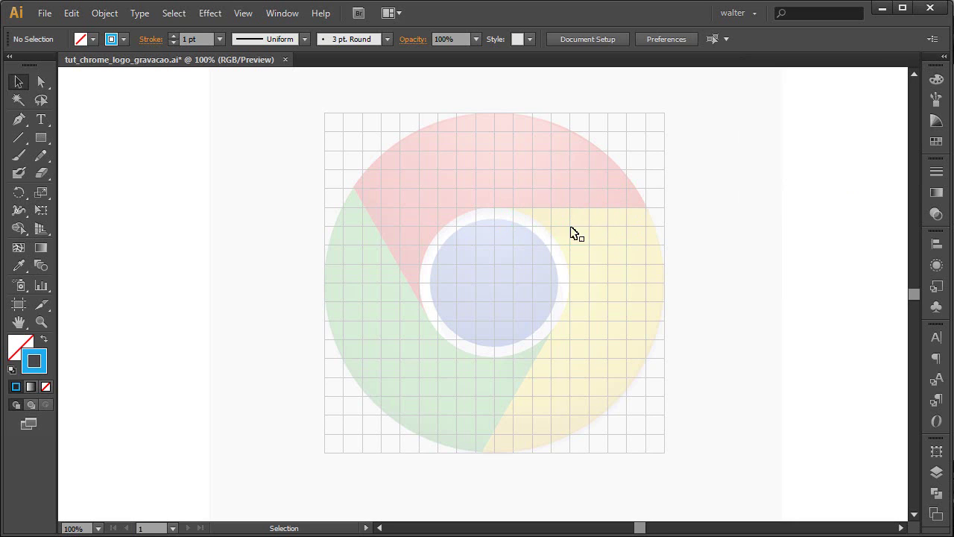
Raise the template layer's image dimming to 50%, then reactivate the guias layer.
click(936, 472)
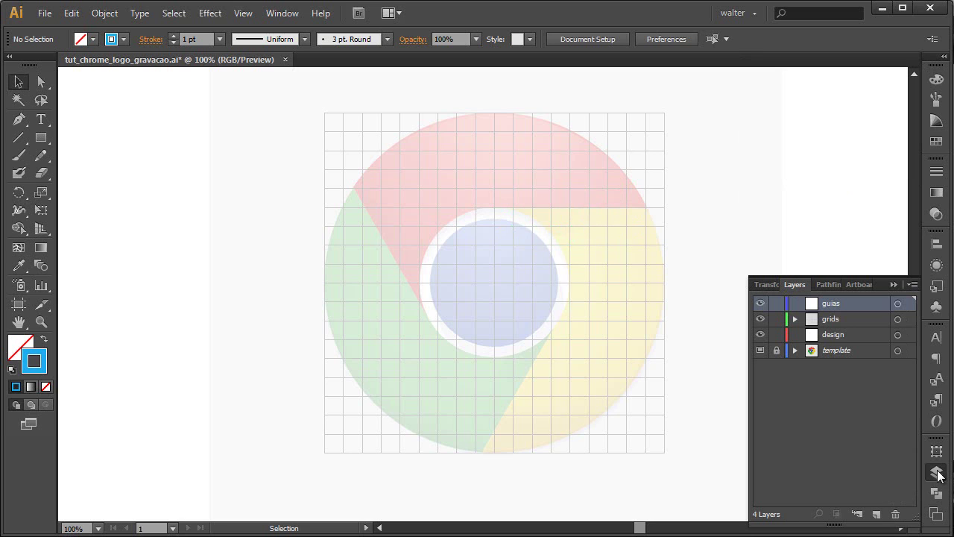
click(864, 347)
double_click(866, 352)
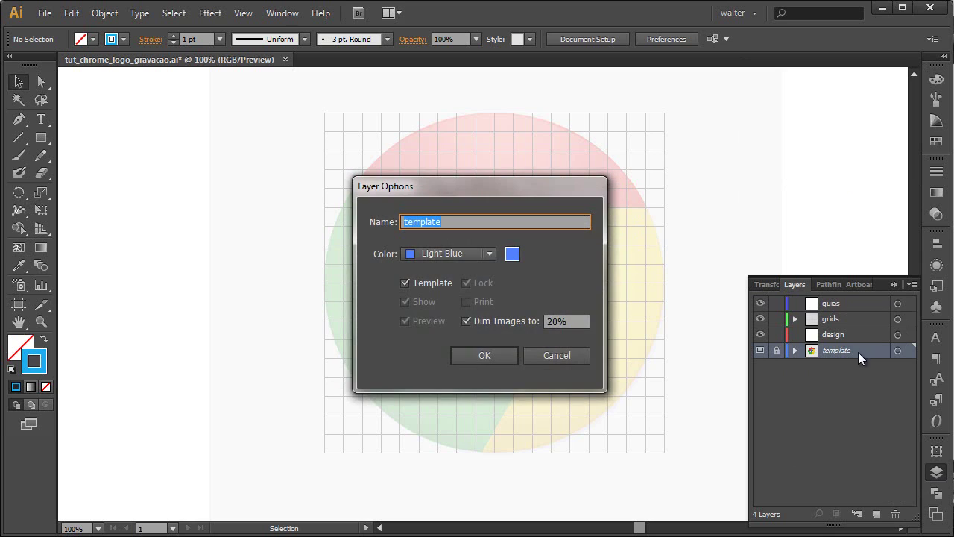
click(574, 321)
text(5)
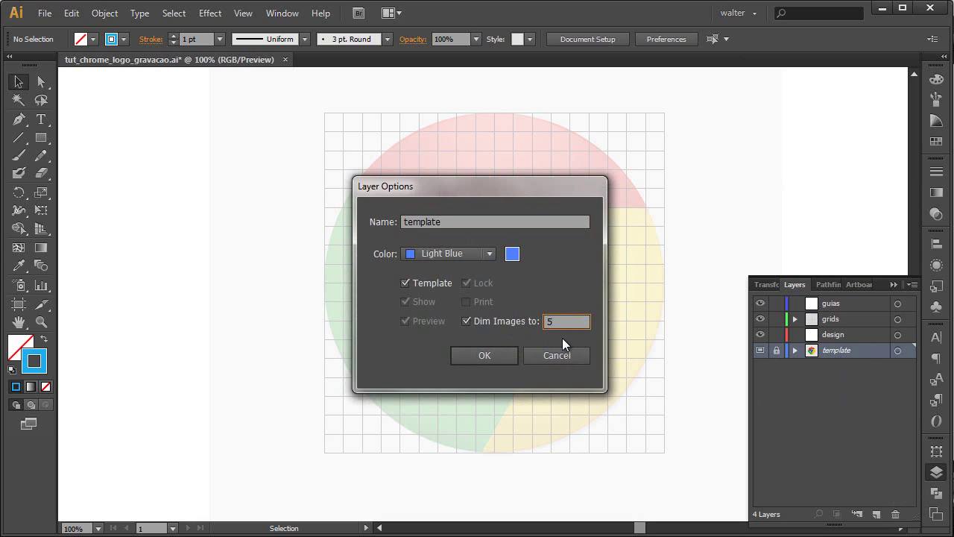
text(0)
click(485, 355)
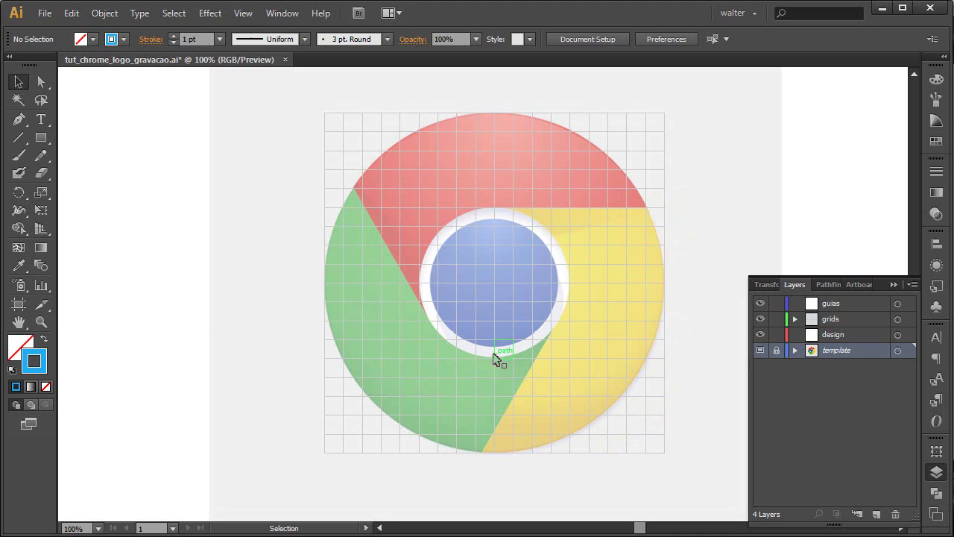
click(859, 303)
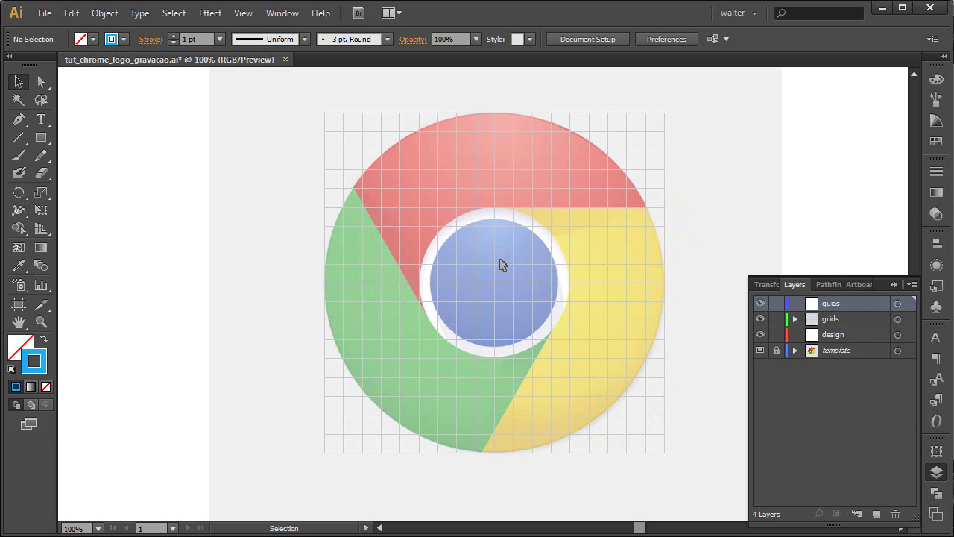
Draw horizontal and vertical centre guide lines through the logo.
click(20, 138)
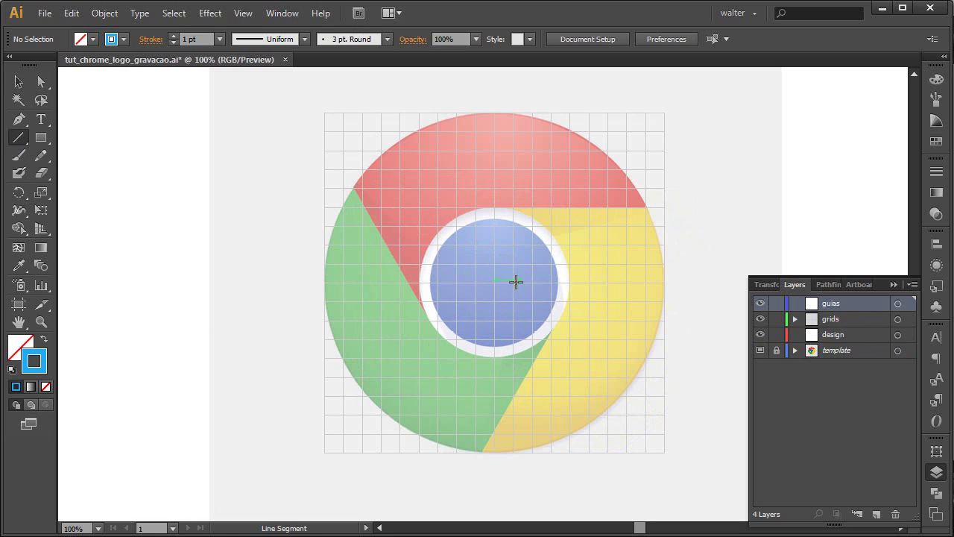
drag(492, 282, 665, 282)
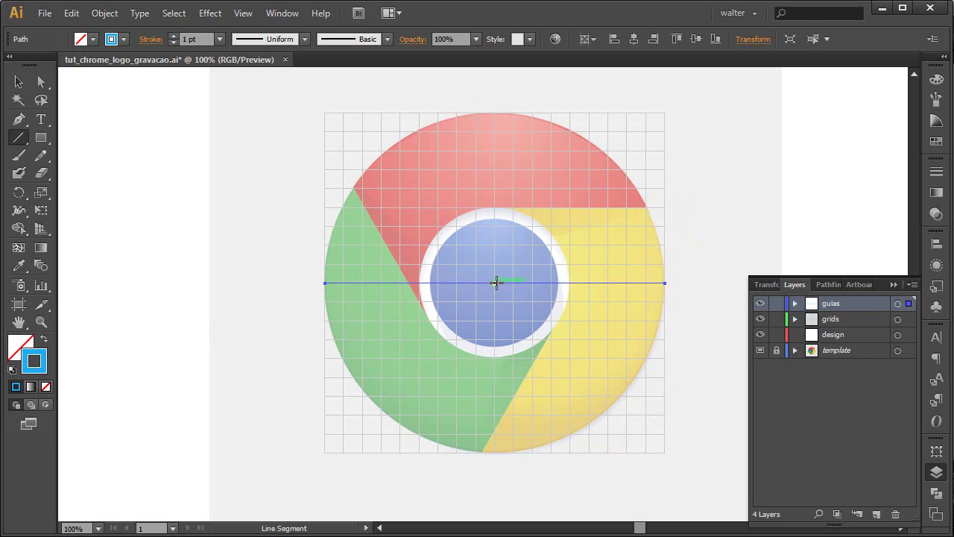
drag(495, 282, 495, 113)
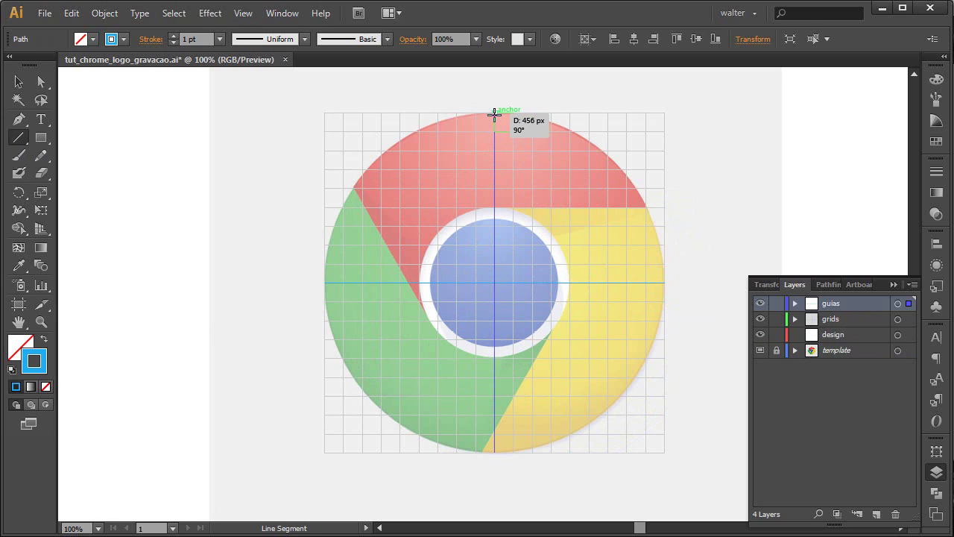
key(v)
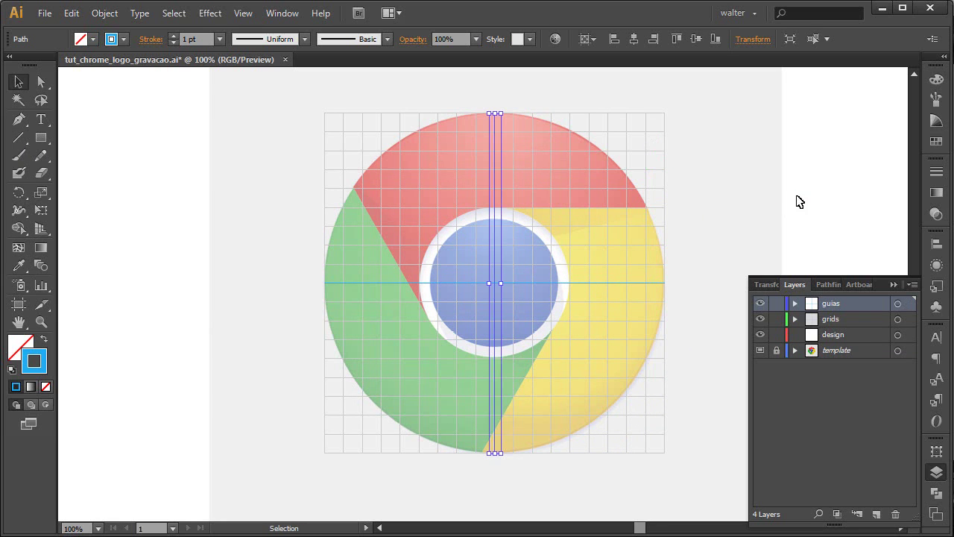
click(743, 163)
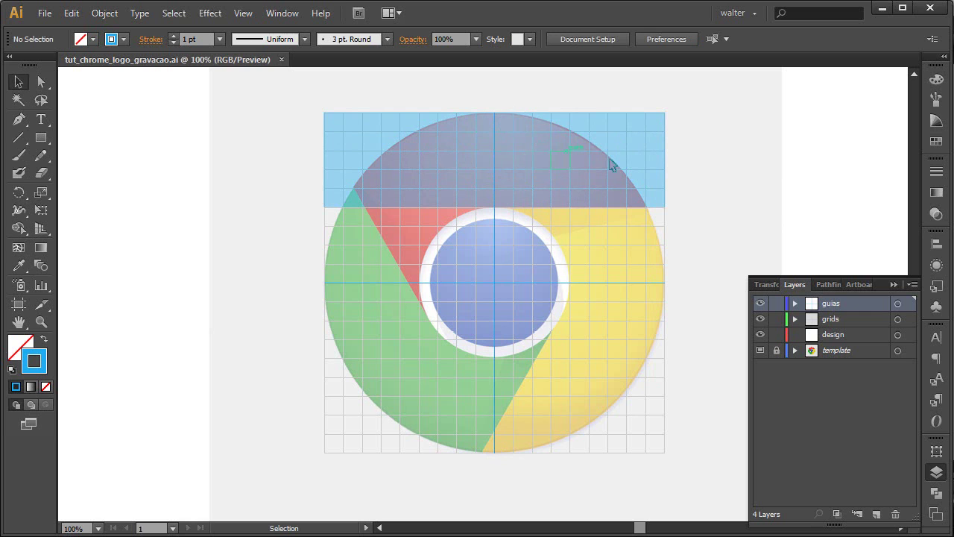
Draw two crossing diagonals to the top corners and two lines from their crossing to the centre line.
key(backslash)
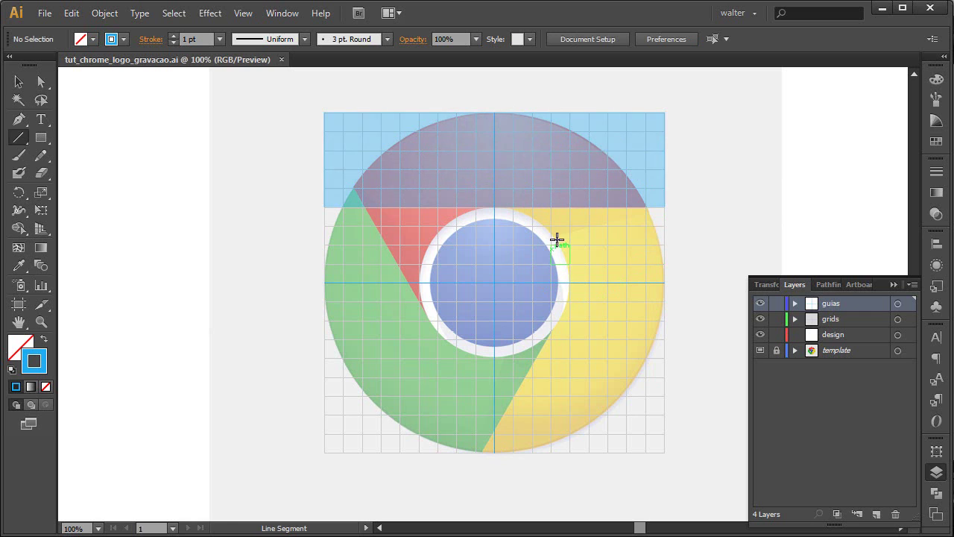
drag(664, 207, 324, 114)
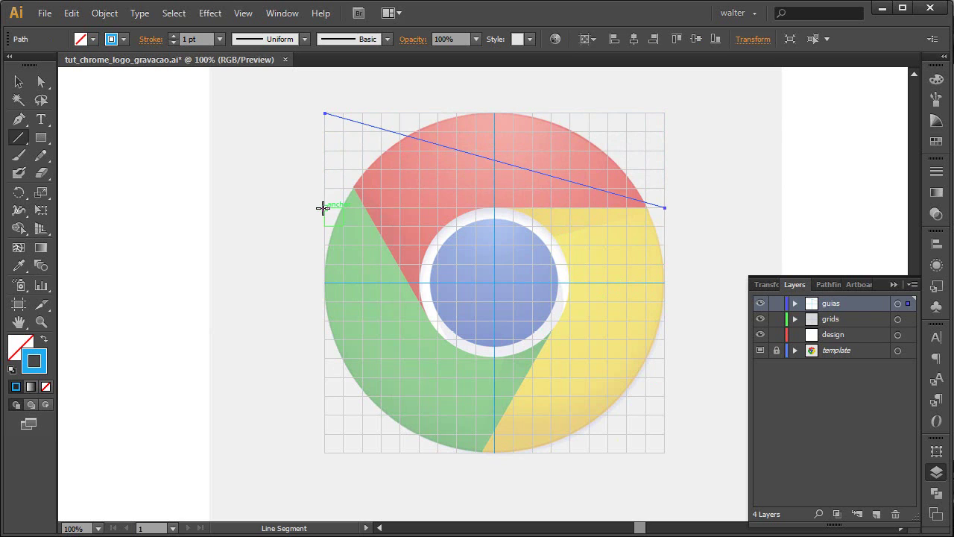
drag(323, 208, 662, 113)
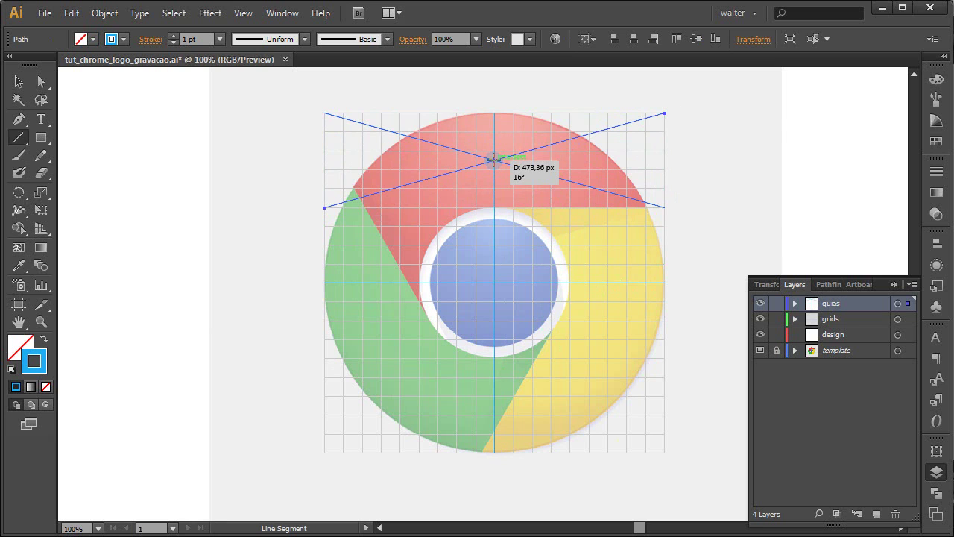
drag(496, 160, 570, 283)
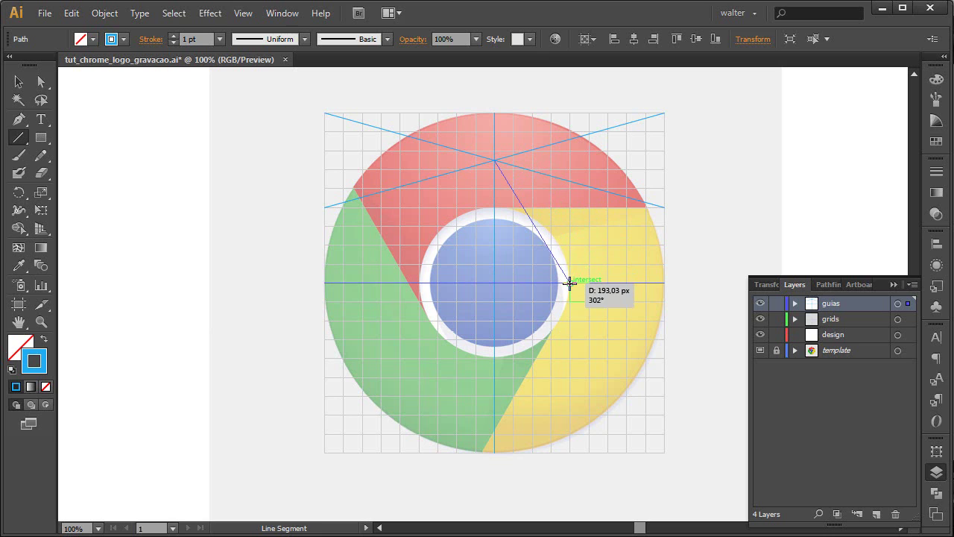
drag(570, 284, 570, 283)
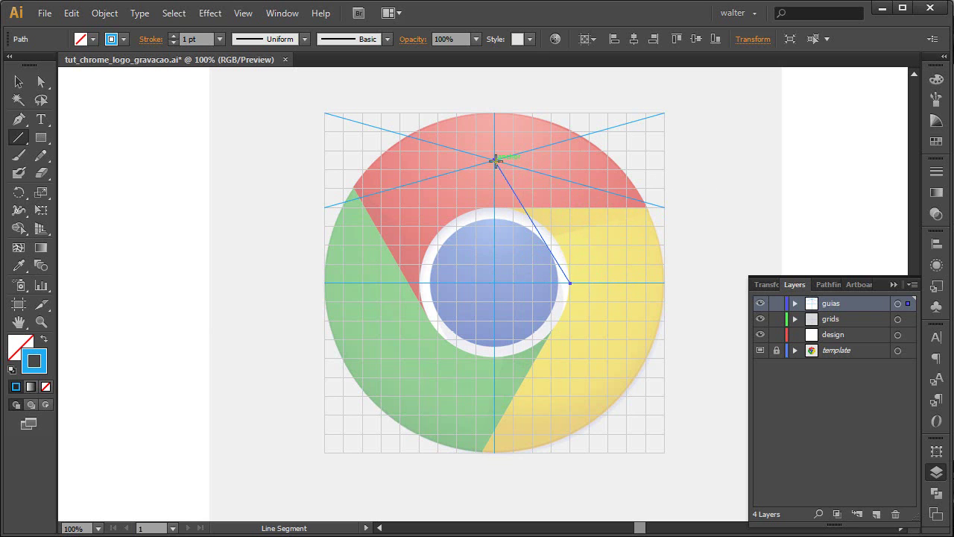
drag(496, 161, 422, 281)
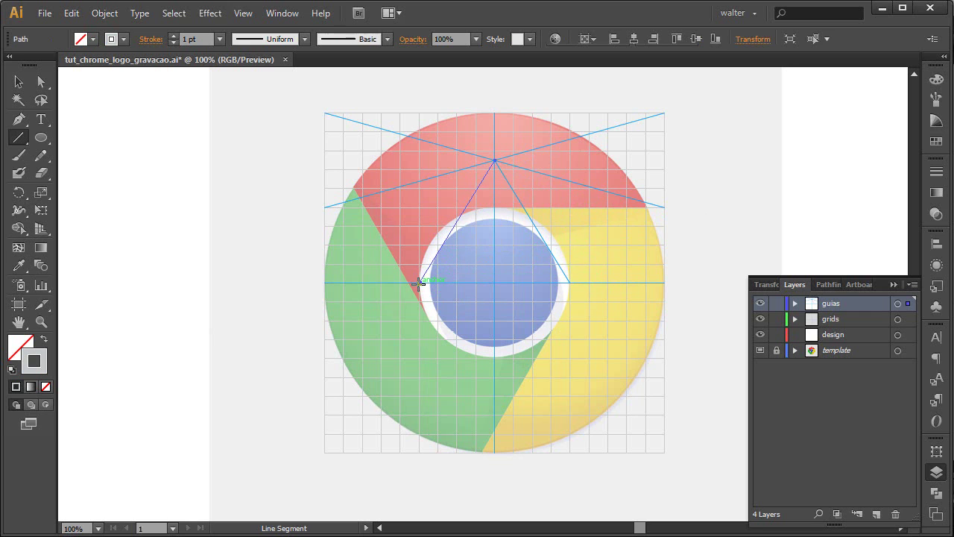
Group the triangle's sides and the two top diagonals into one guide set.
key(v)
shift+click(522, 200)
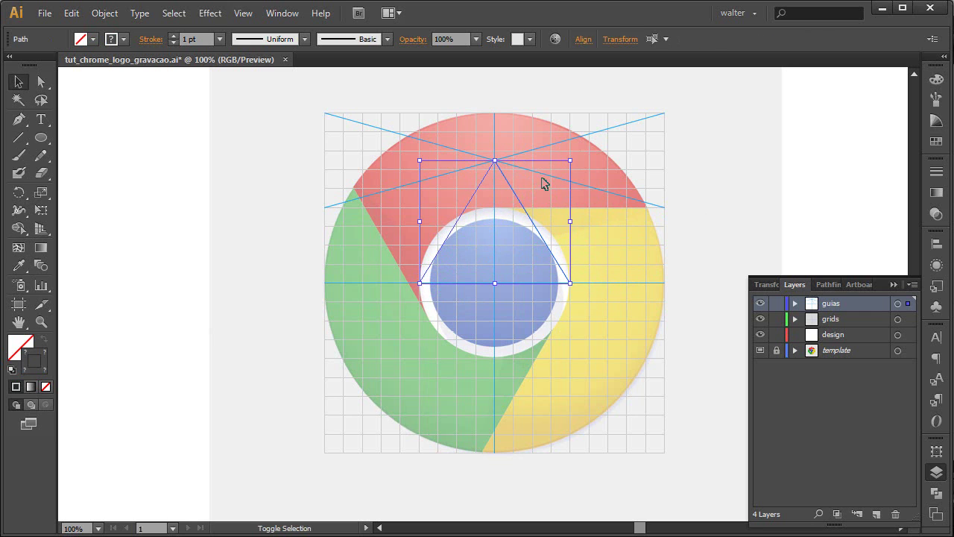
shift+click(560, 177)
shift+click(572, 142)
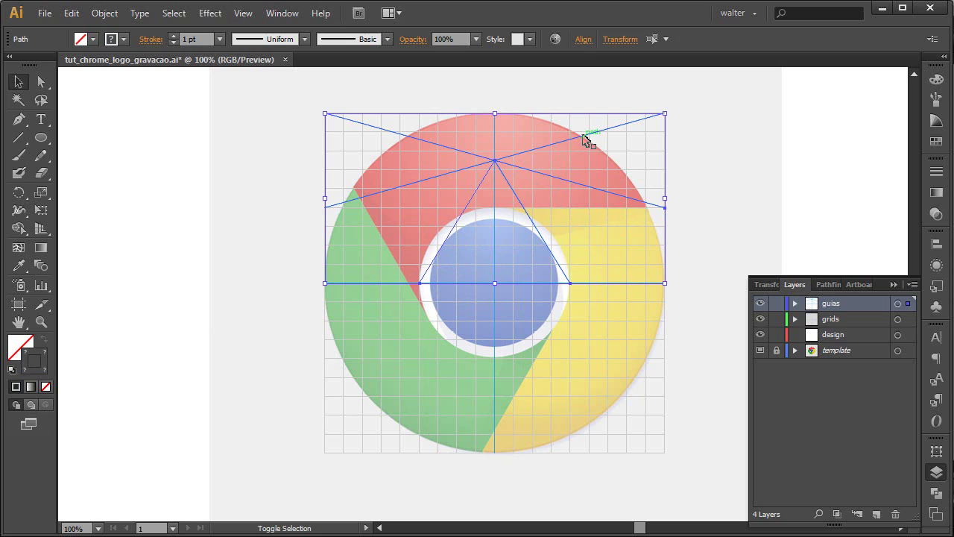
key(ctrl+g)
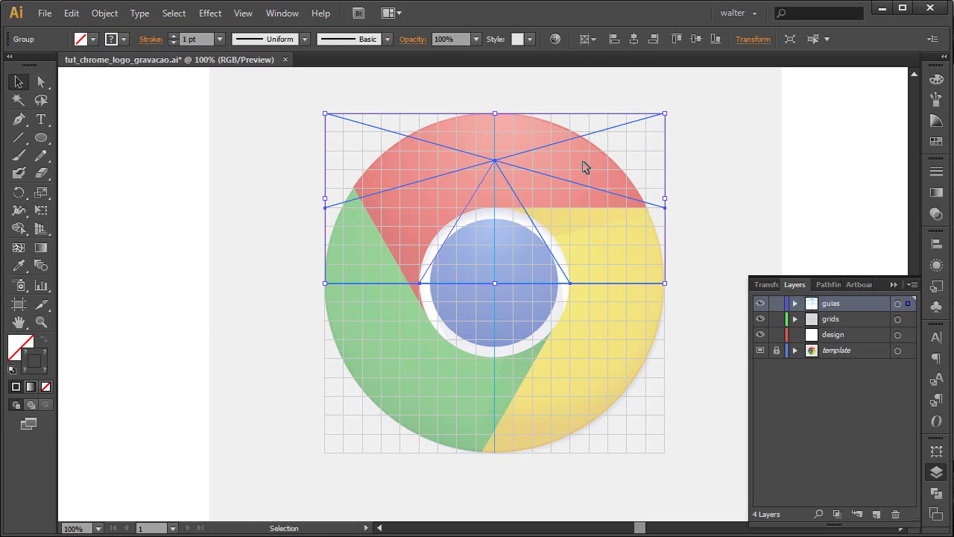
Rotate copies of the guide group around the centre onto the right, bottom and left, and hide the template.
key(r)
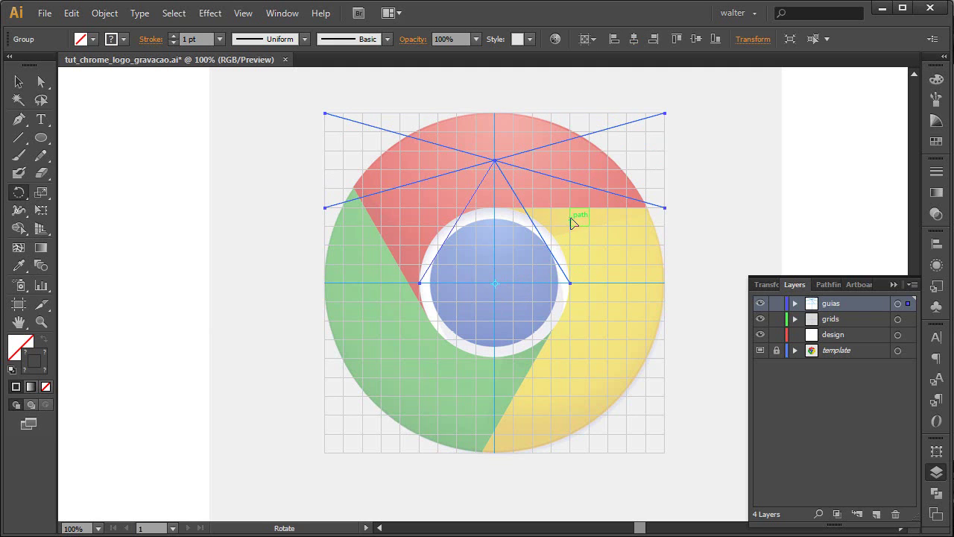
drag(572, 171, 586, 403)
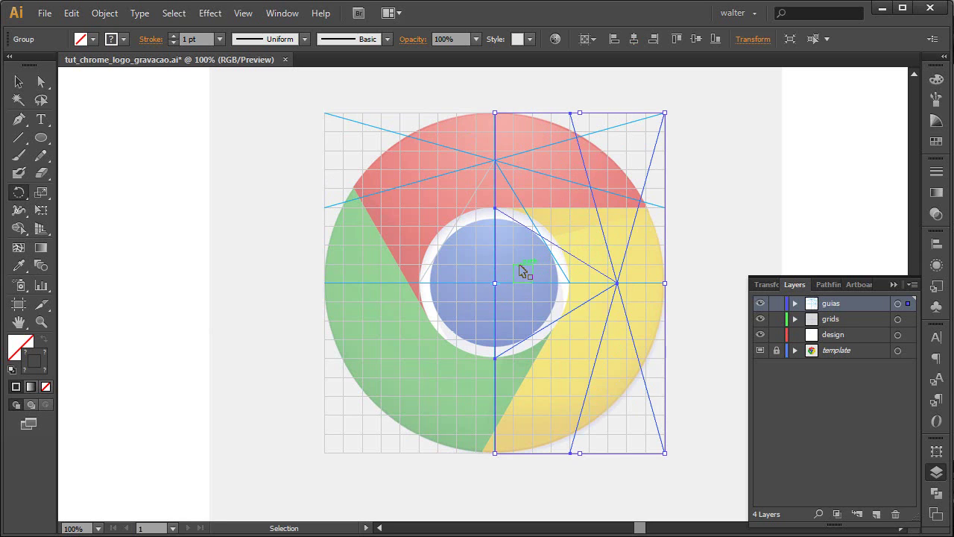
mouse_move(524, 272)
mouse_down()
mouse_move(563, 354)
mouse_move(390, 350)
mouse_move(341, 187)
mouse_up()
key(v)
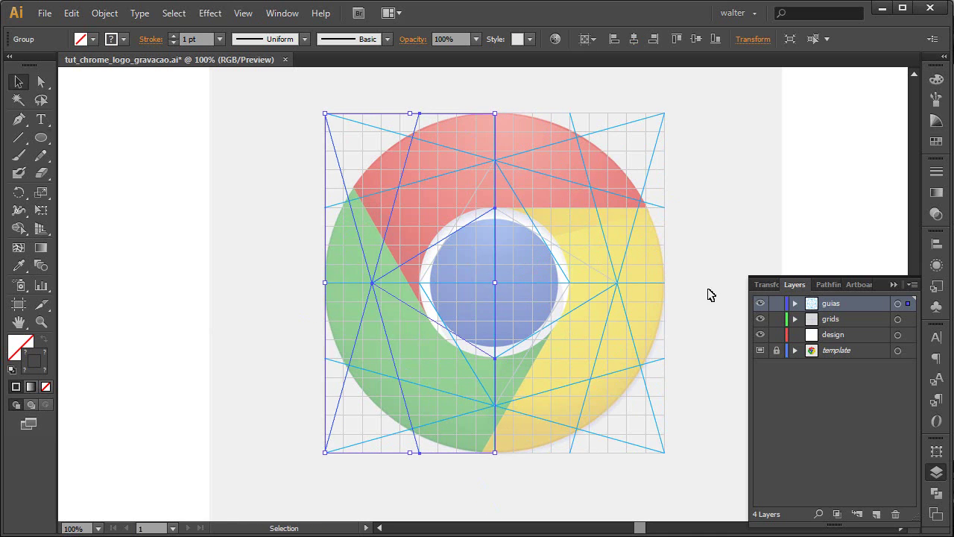
key(l)
click(761, 350)
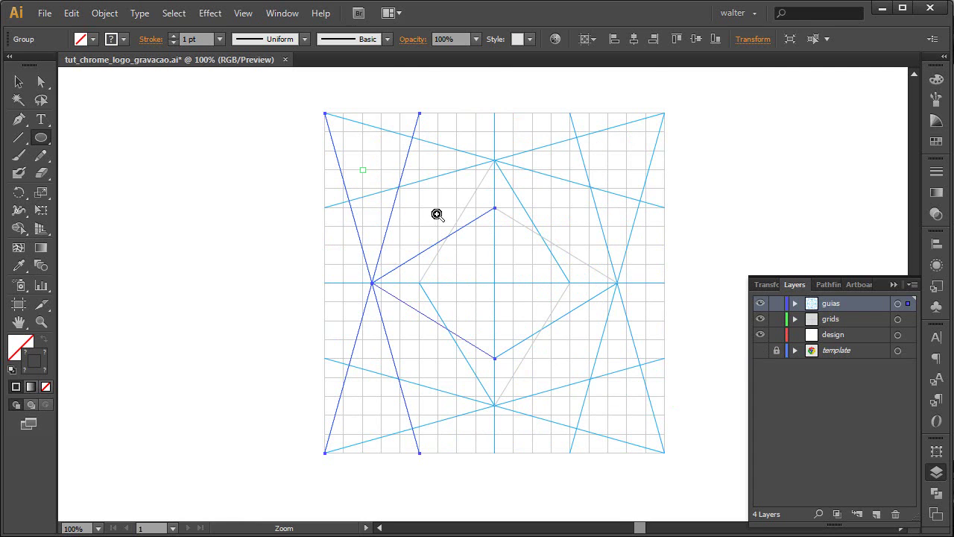
Zoom in and draw a circle from the centre touching the inner guides.
drag(370, 174, 707, 458)
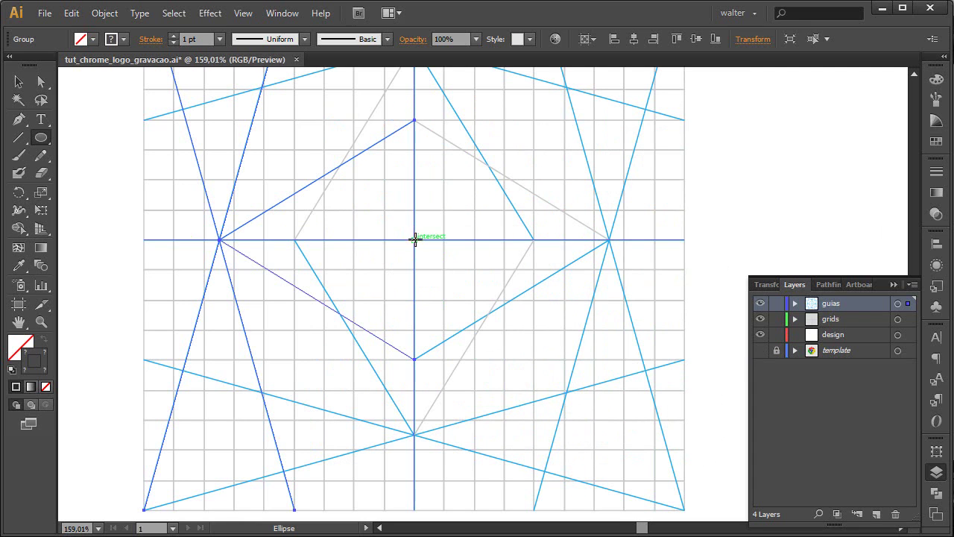
drag(415, 239, 474, 338)
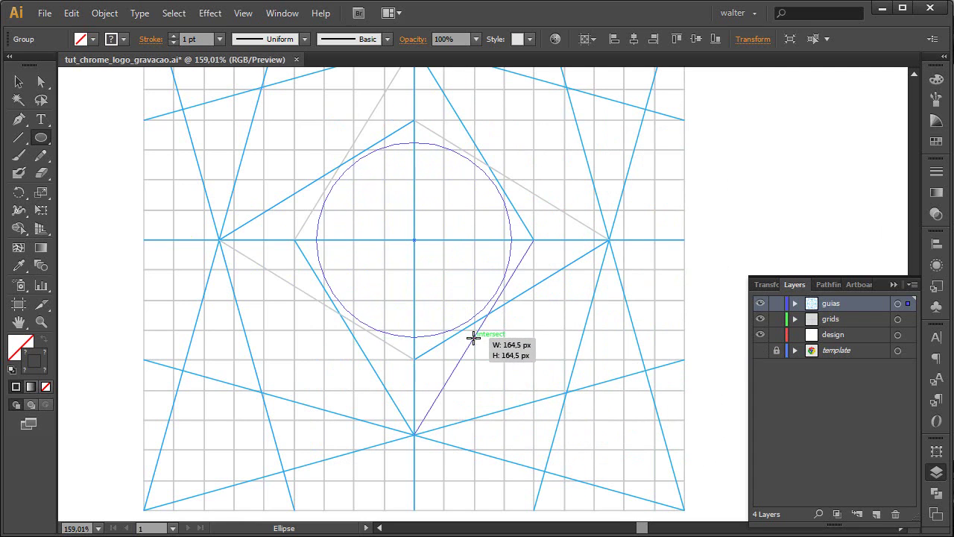
drag(474, 338, 485, 343)
key(v)
scroll(486, 343, up, 5)
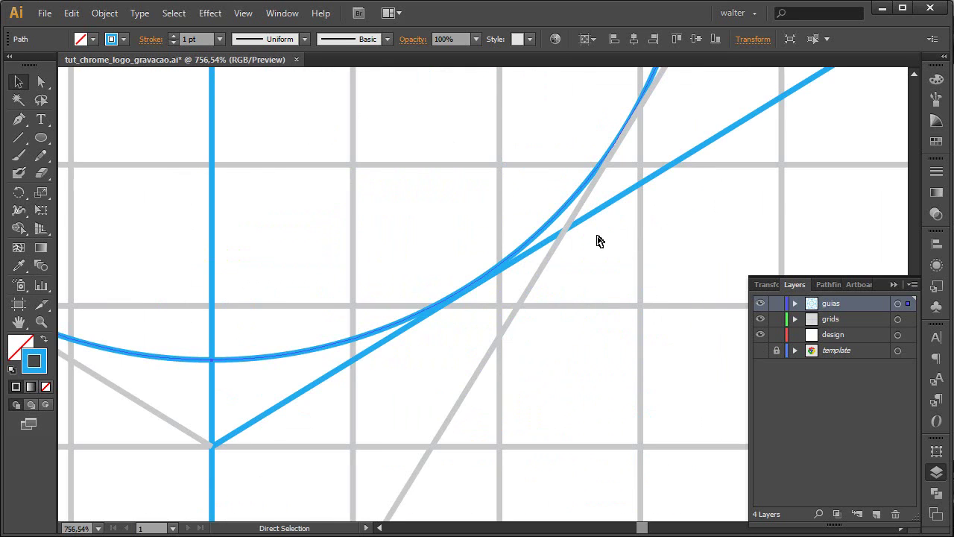
key(ctrl+0)
Show the template and enlarge the circle to the white ring's edge, toggling the template to check.
click(760, 351)
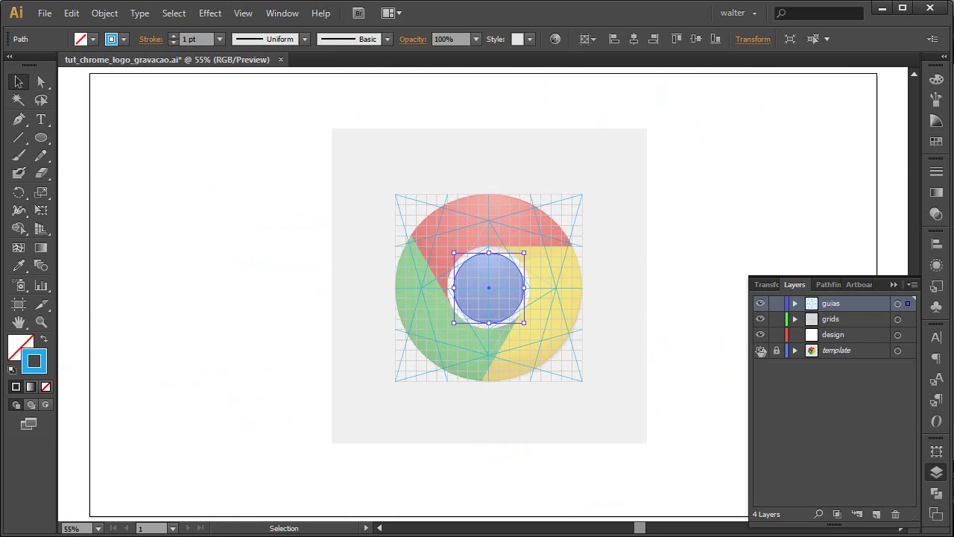
key(ctrl+1)
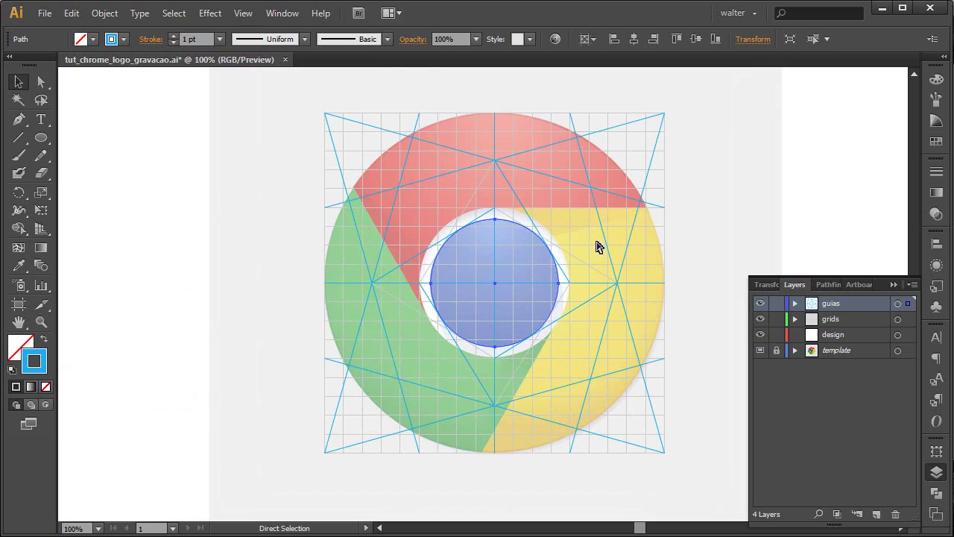
key(a)
key(v)
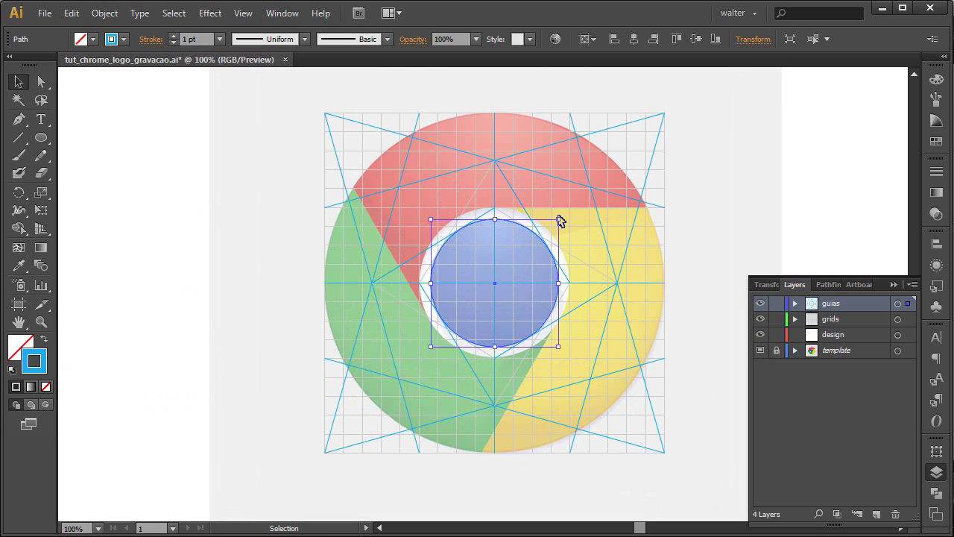
drag(559, 216, 569, 208)
key(ctrl+plus)
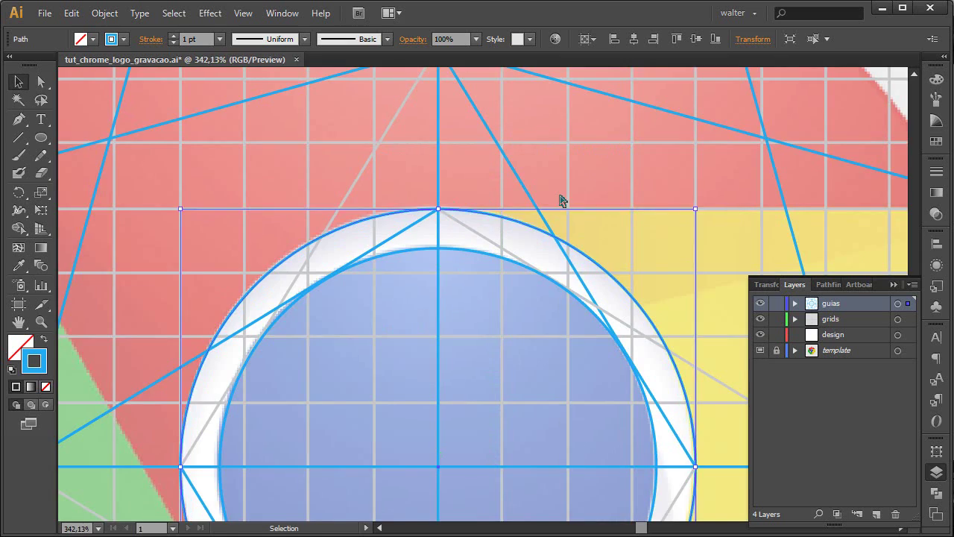
key(a)
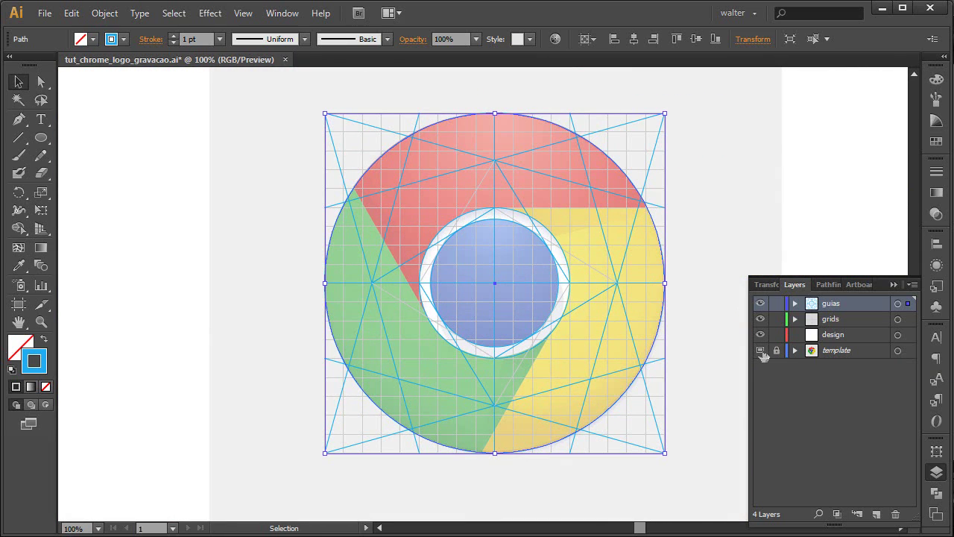
click(761, 351)
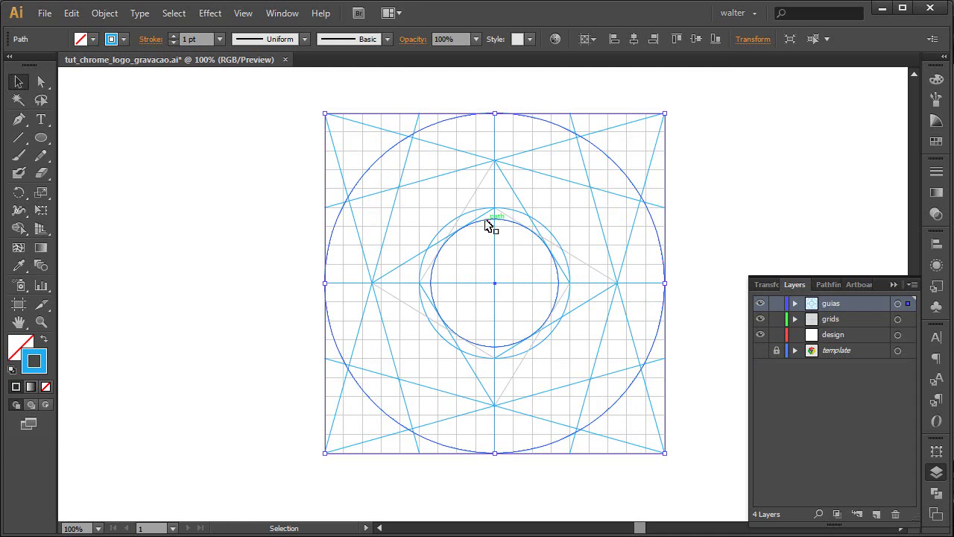
click(761, 350)
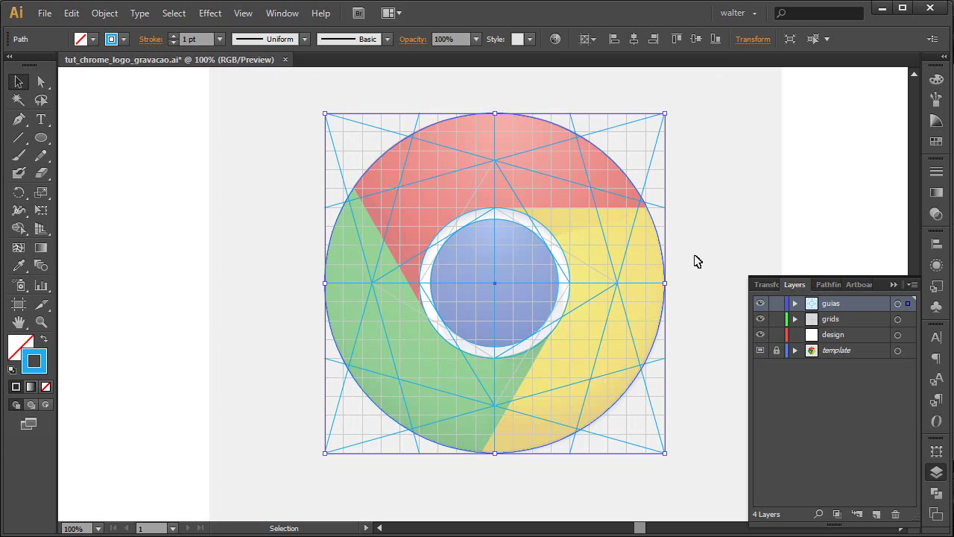
Magnify the upper-right of the logo and draw a small X of guide lines by the inner ring.
drag(452, 168, 704, 277)
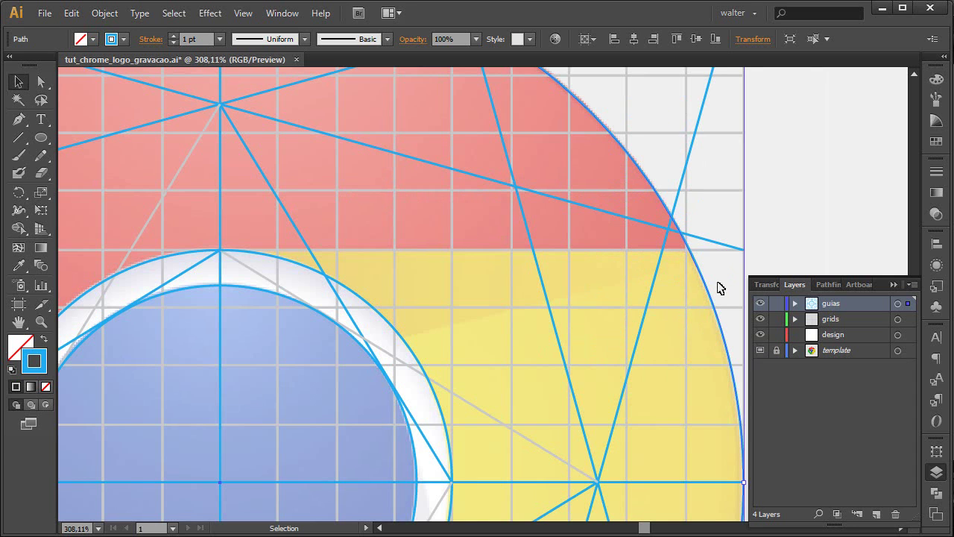
drag(603, 250, 621, 198)
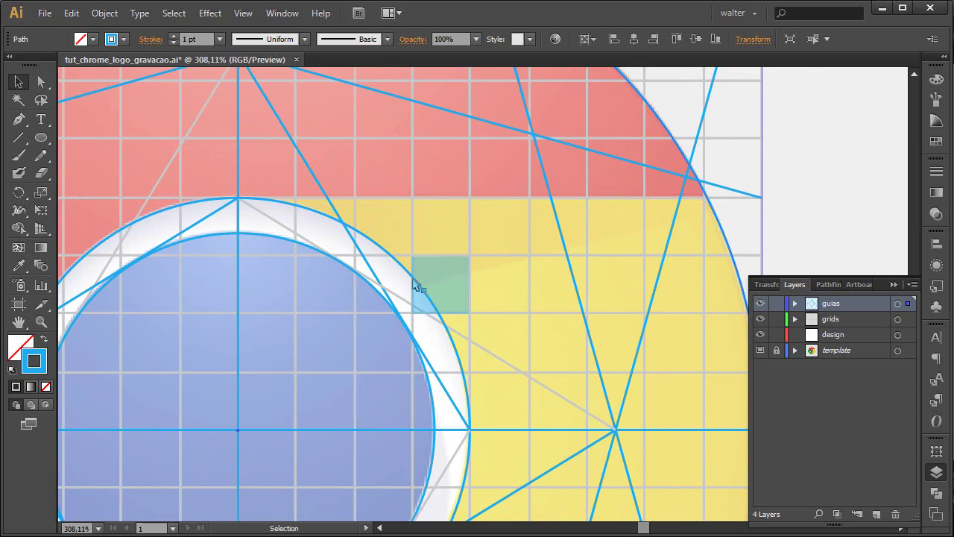
key(backslash)
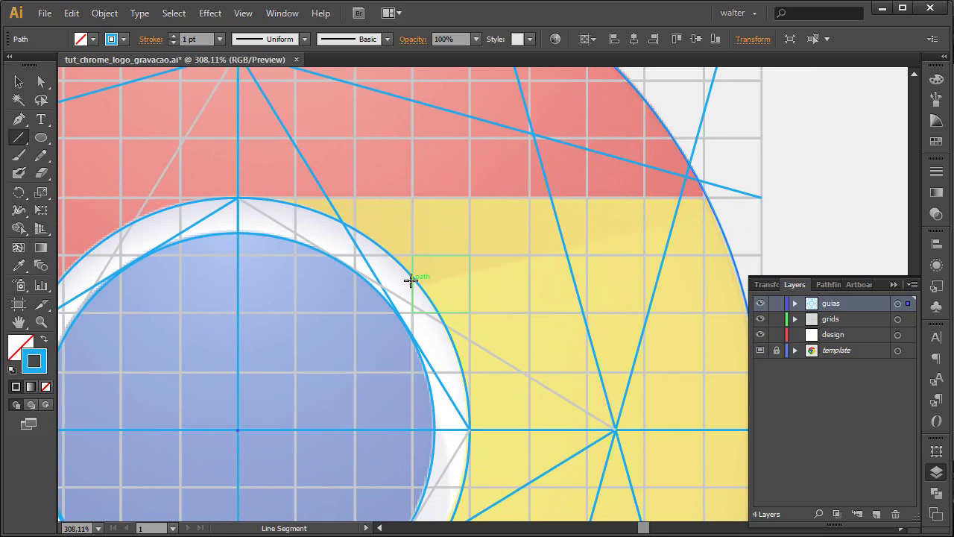
drag(413, 314, 470, 256)
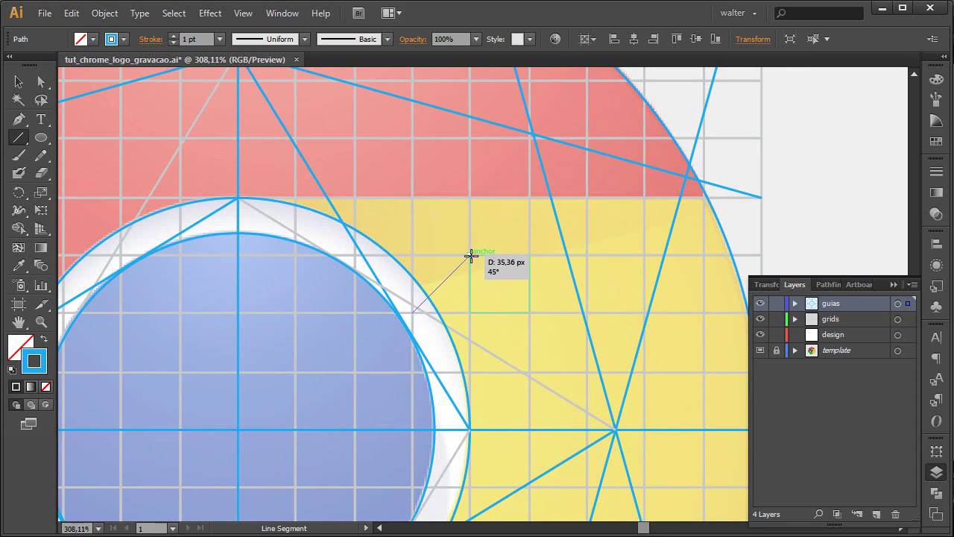
mouse_move(469, 313)
mouse_down()
mouse_move(412, 256)
mouse_move(413, 284)
mouse_up()
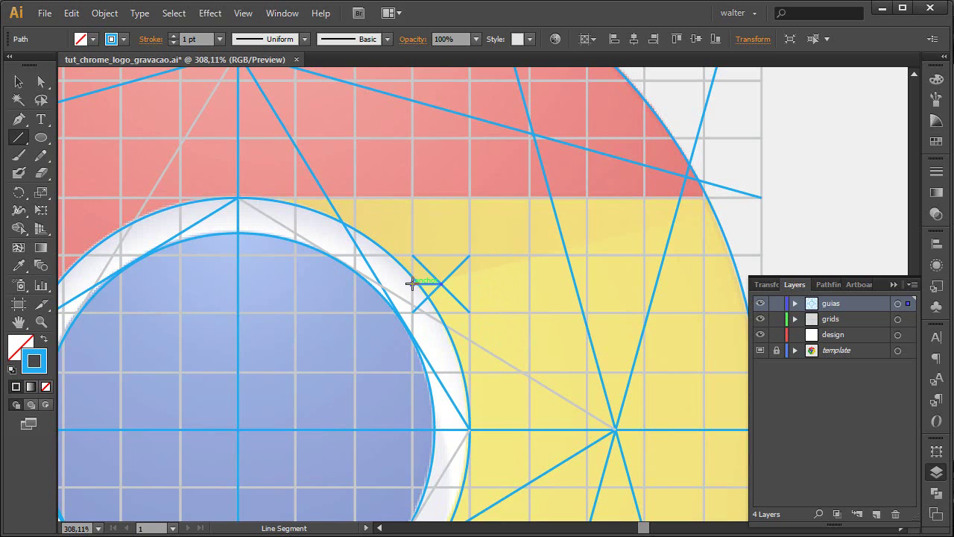
Draw a slanted line and a horizontal line from the inner ring's top to the square's right edge.
drag(412, 284, 761, 199)
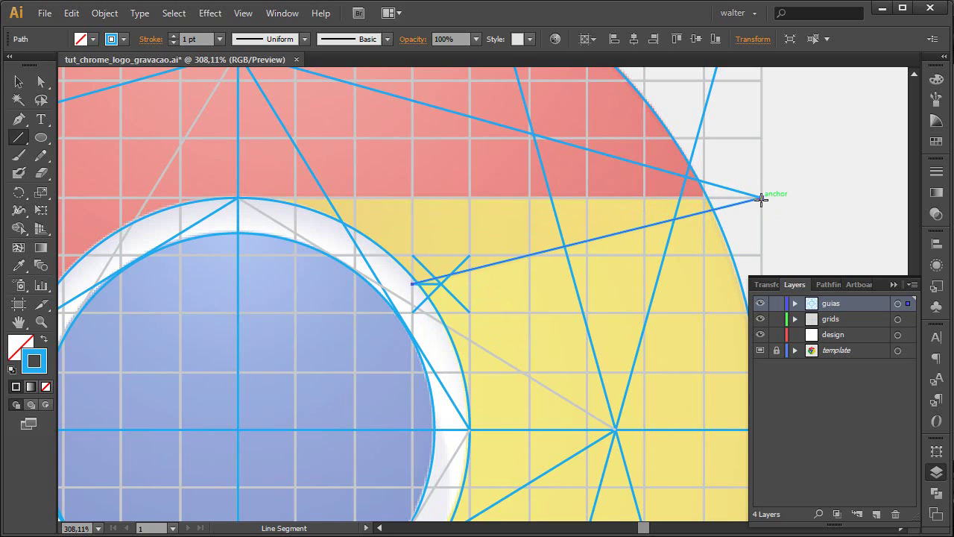
key(ctrl+shift+a)
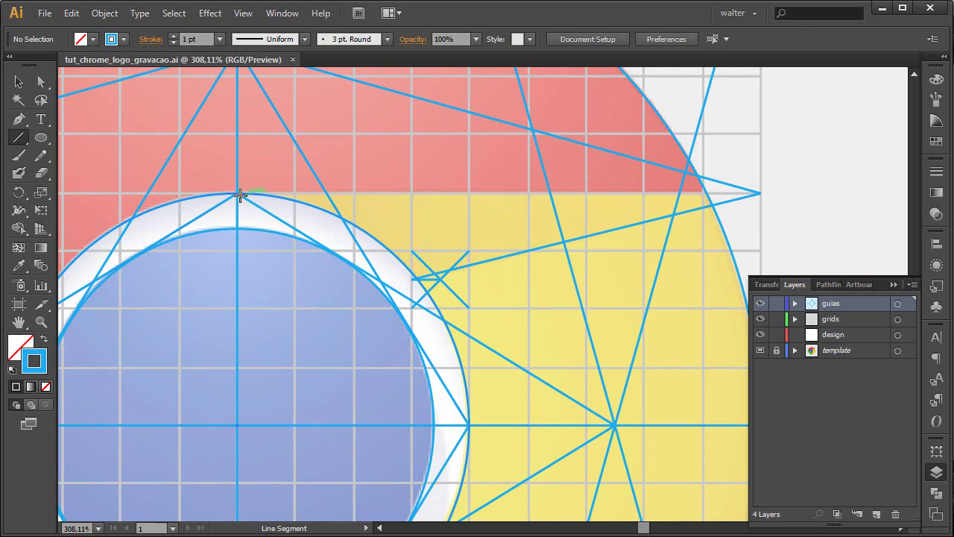
drag(265, 193, 764, 194)
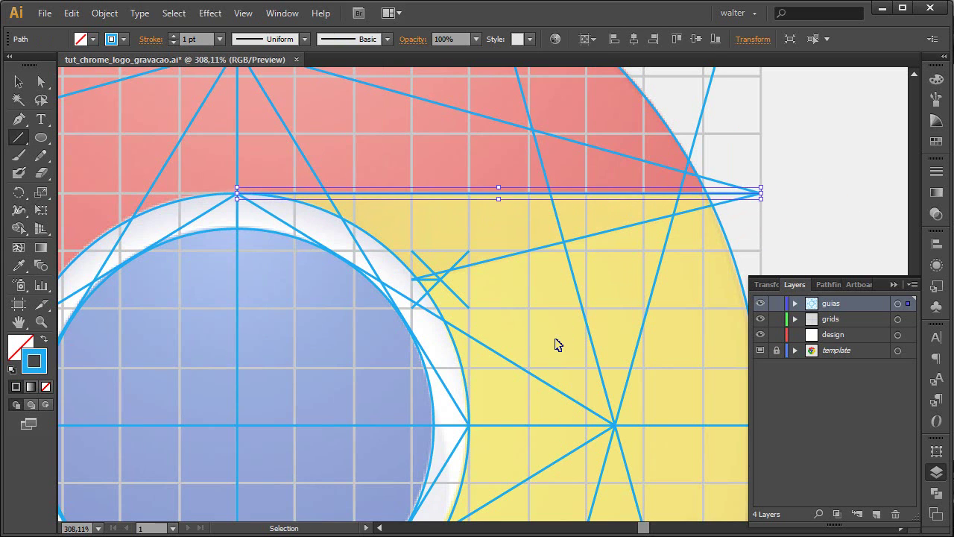
key(ctrl+minus)
key(ctrl+minus)
key(ctrl+minus)
key(ctrl+minus)
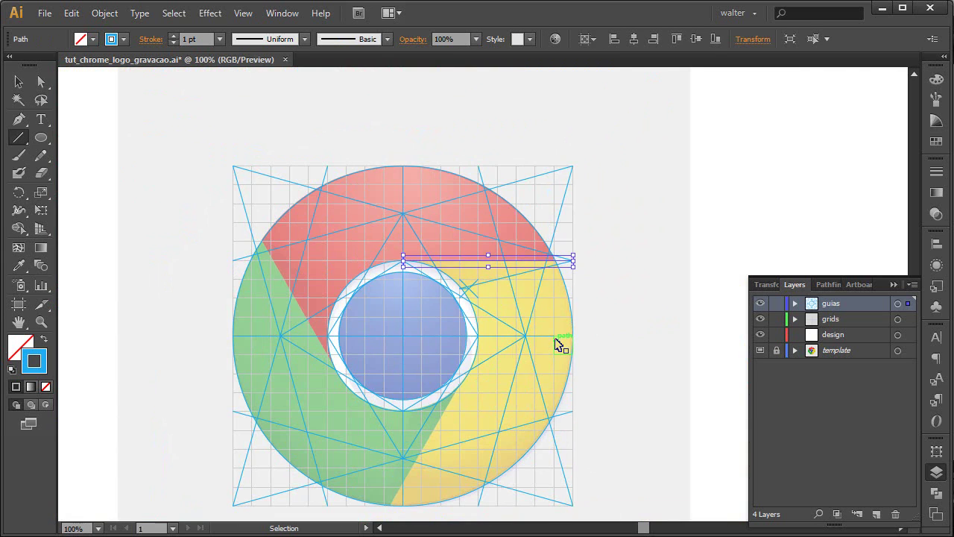
scroll(558, 321, down, 2)
Hide the template and select the slanted line, horizontal line and outer circle together.
key(v)
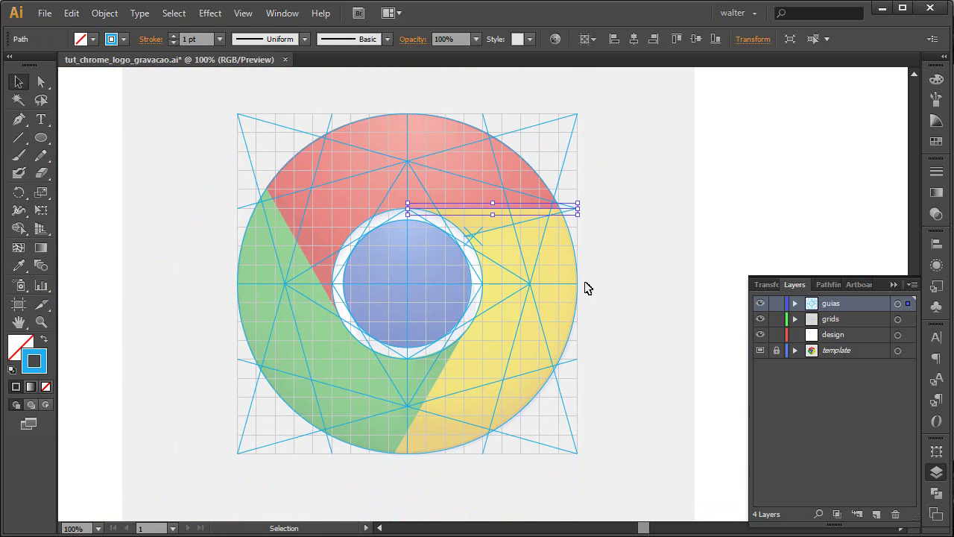
click(647, 275)
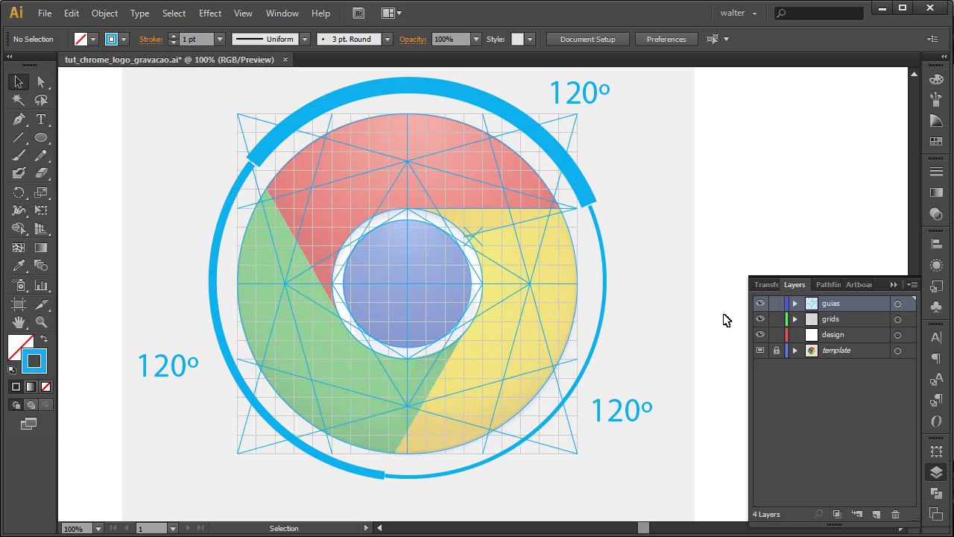
click(759, 351)
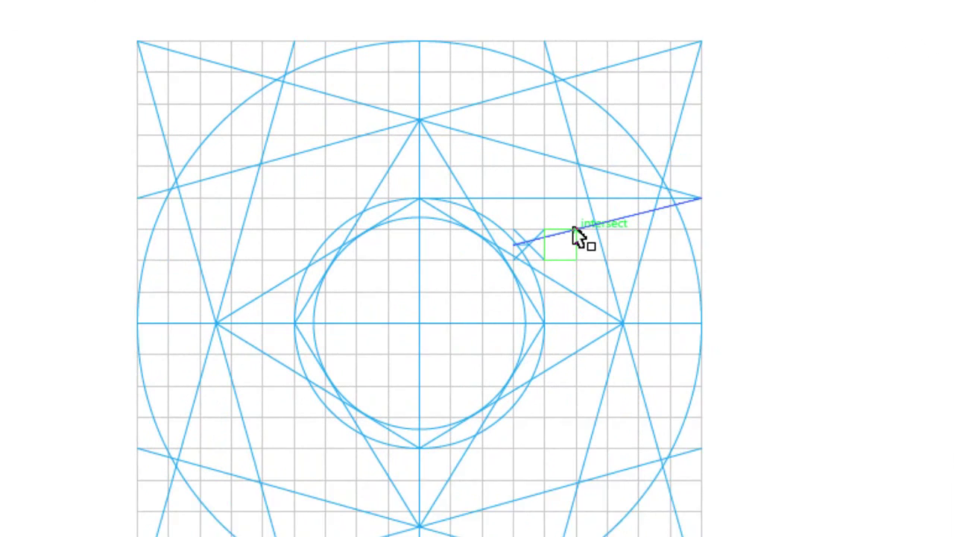
click(574, 233)
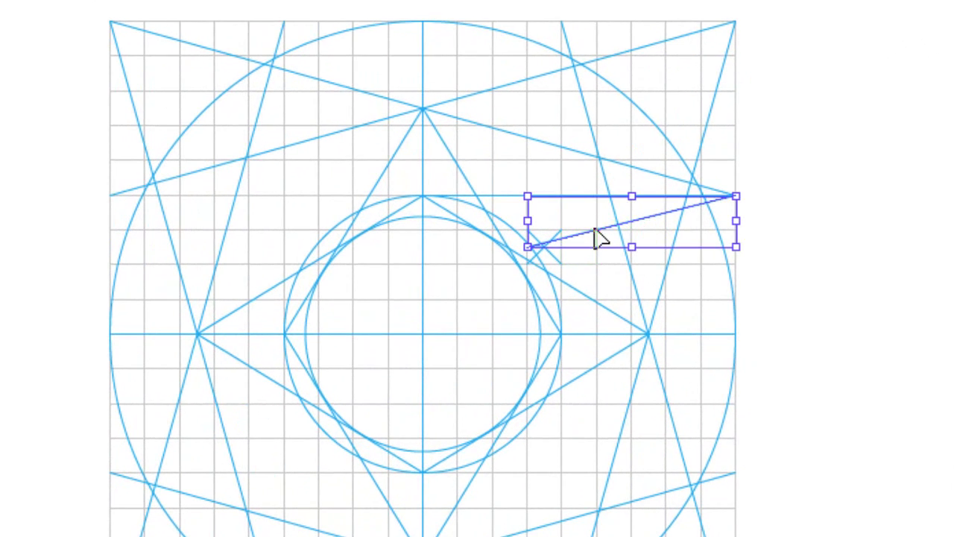
shift+click(502, 197)
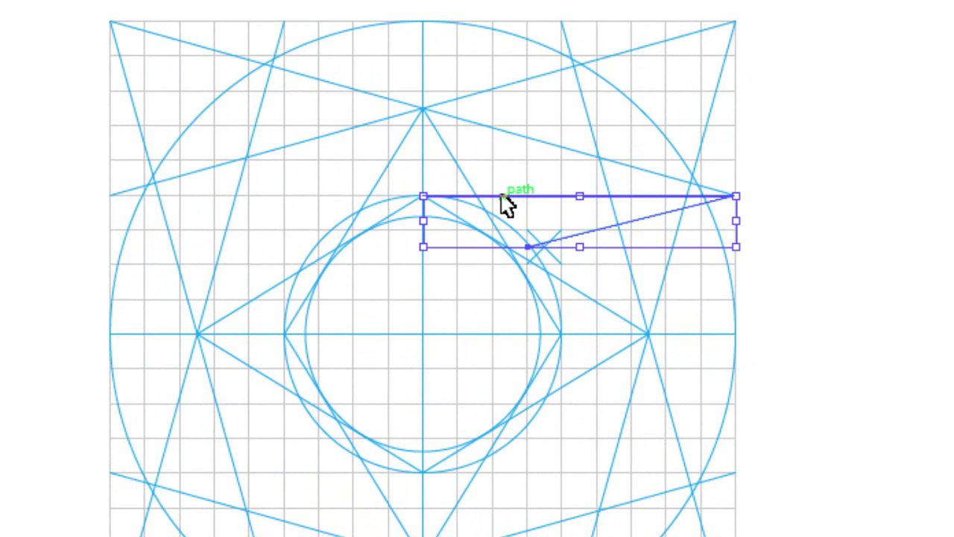
shift+click(514, 34)
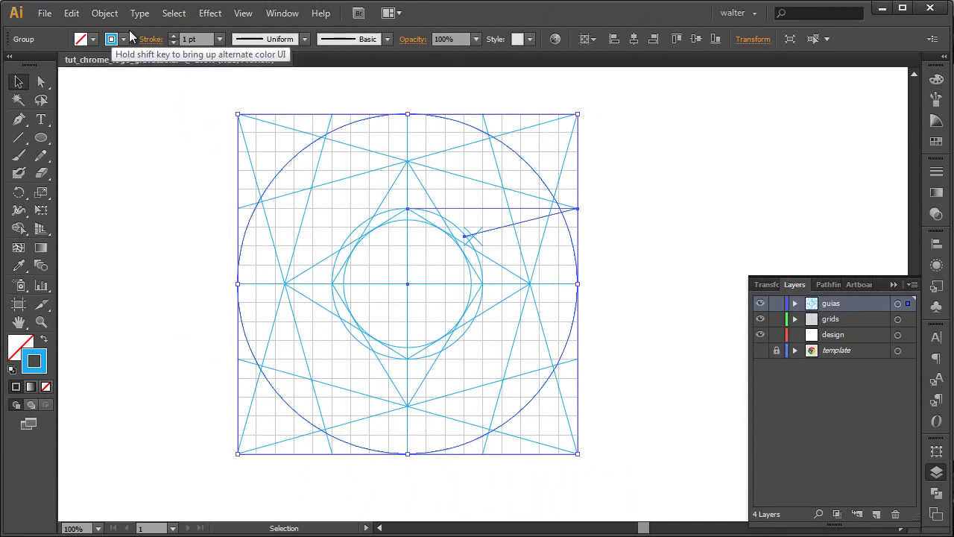
Apply a Transform effect with 2 copies rotated 120° to the group, then show the template again.
click(209, 13)
mouse_move(256, 134)
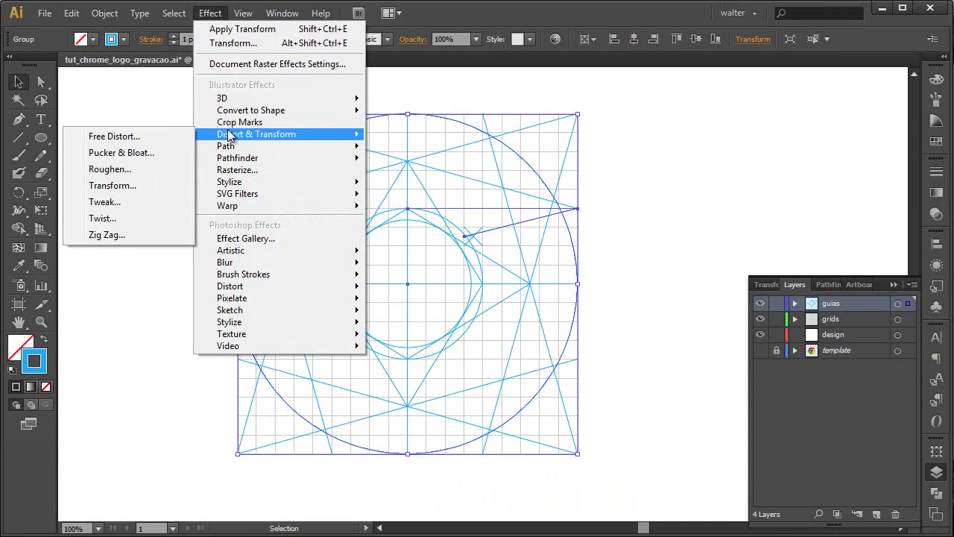
click(133, 186)
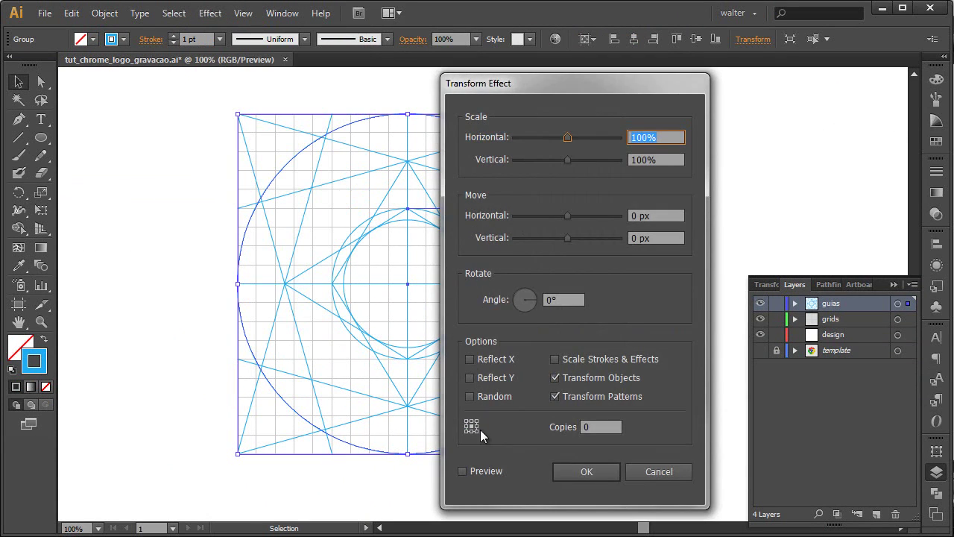
click(479, 472)
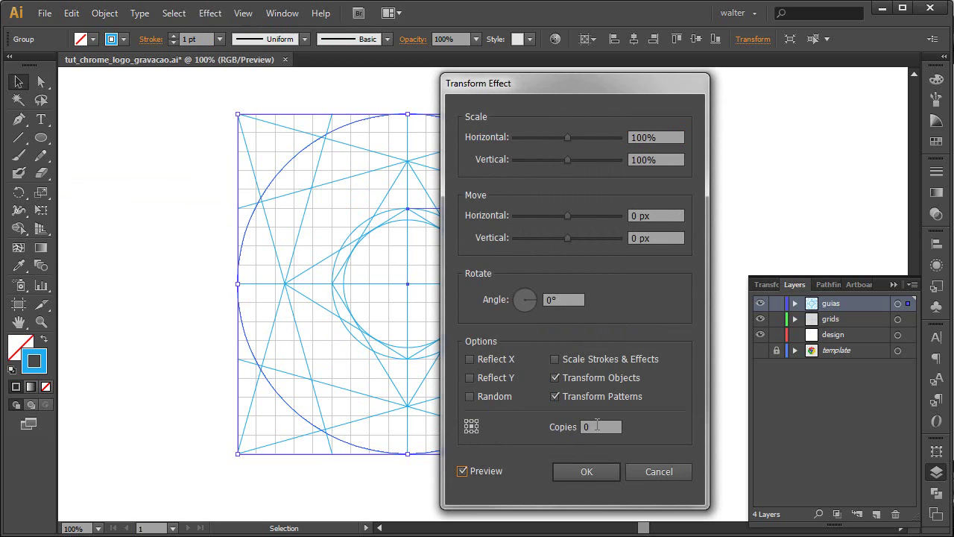
double_click(588, 426)
text(2)
double_click(566, 300)
text(12)
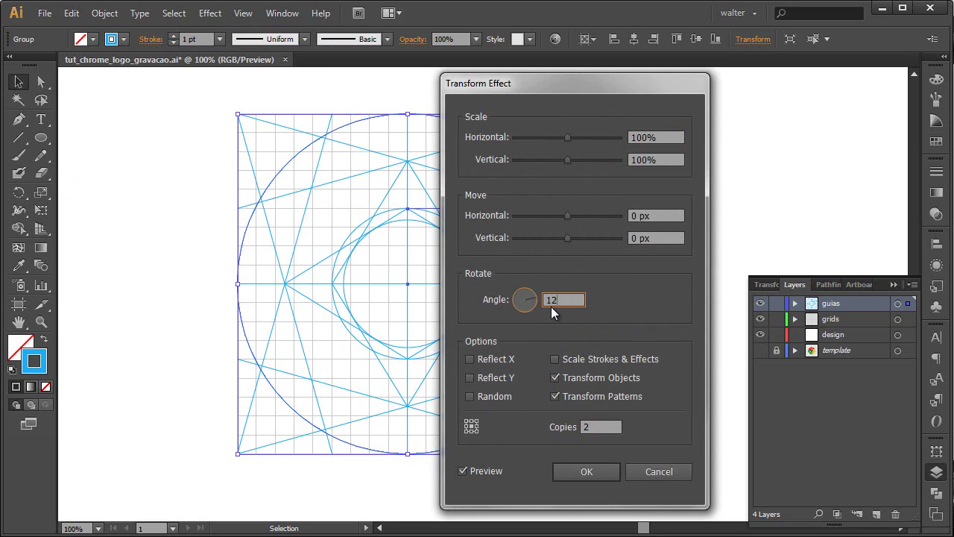
text(0)
key(Tab)
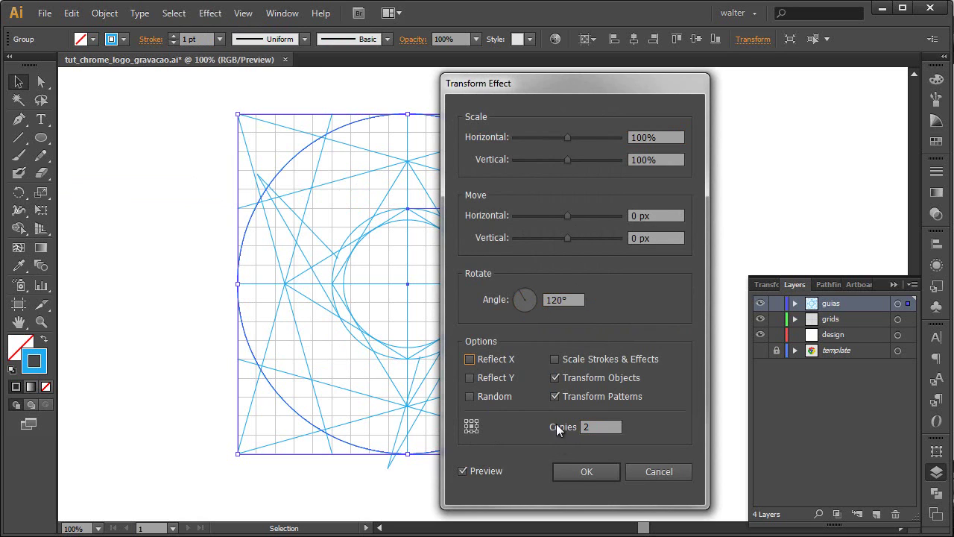
click(574, 471)
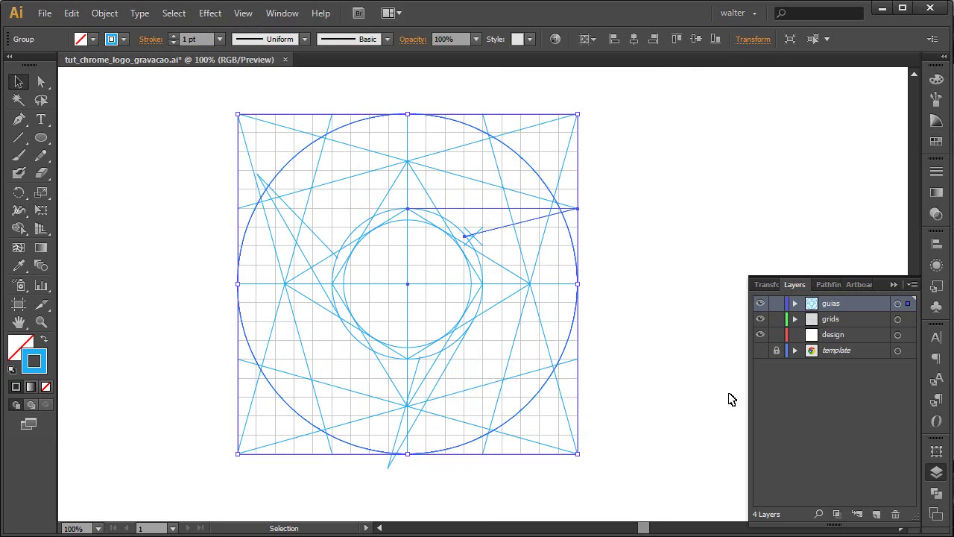
click(760, 350)
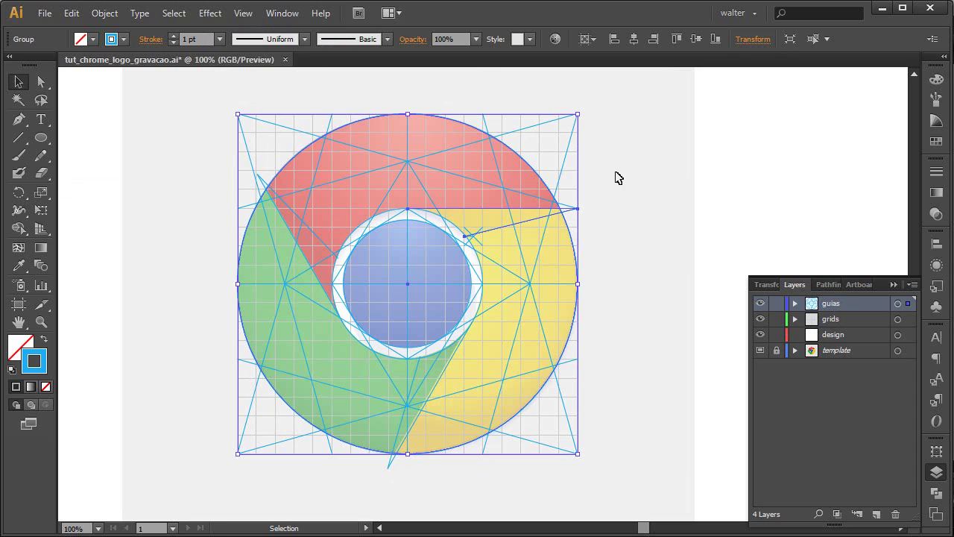
Expand the Transform appearance into editable paths, then check a single path and test-move the outer circle.
click(104, 12)
click(154, 191)
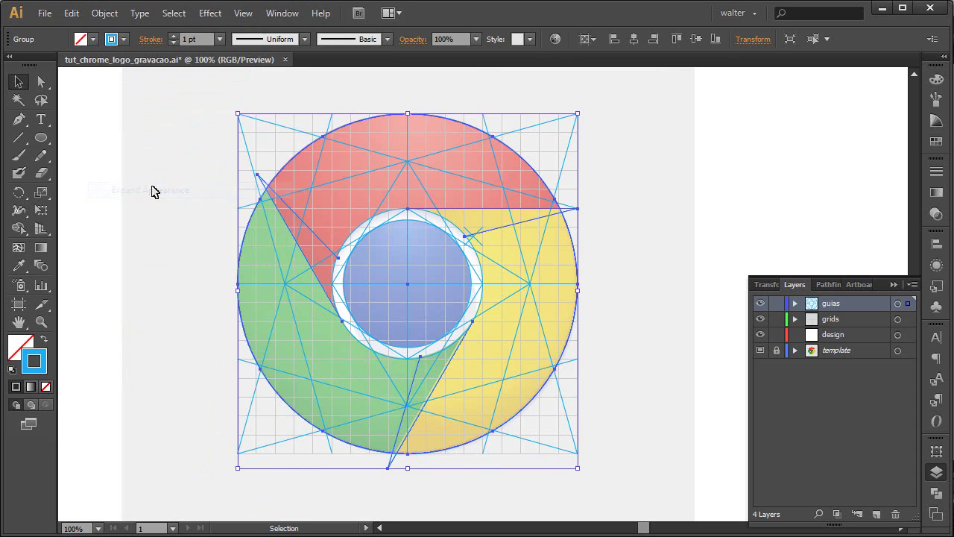
ctrl+click(332, 217)
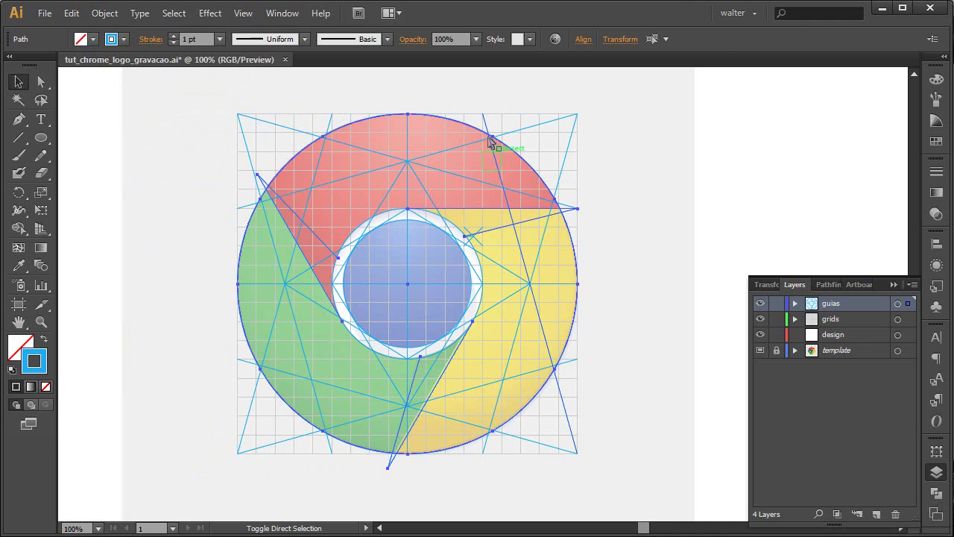
click(469, 100)
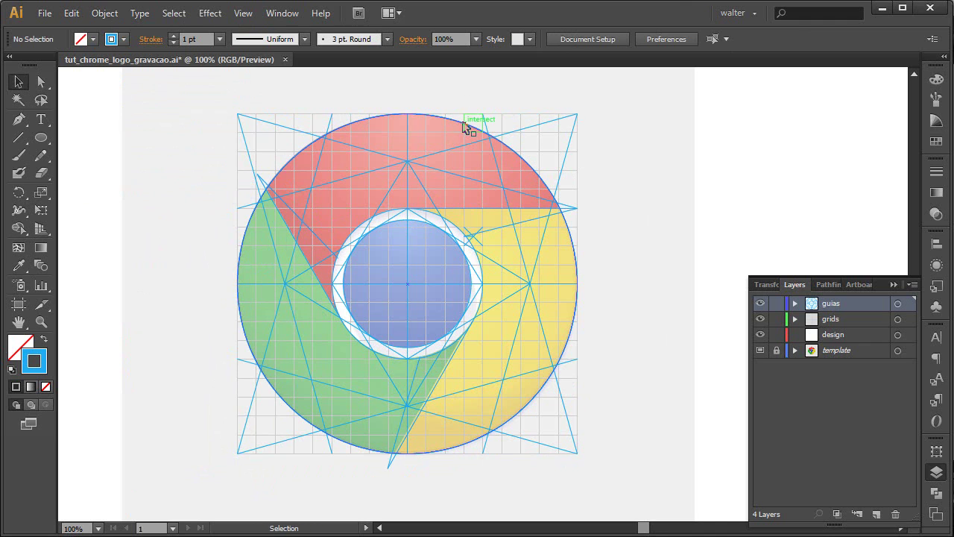
mouse_move(465, 129)
mouse_down()
mouse_move(459, 121)
mouse_move(526, 96)
mouse_up()
Undo the last circle move, leaving the complete guide set over the Chrome logo.
key(ctrl+z)
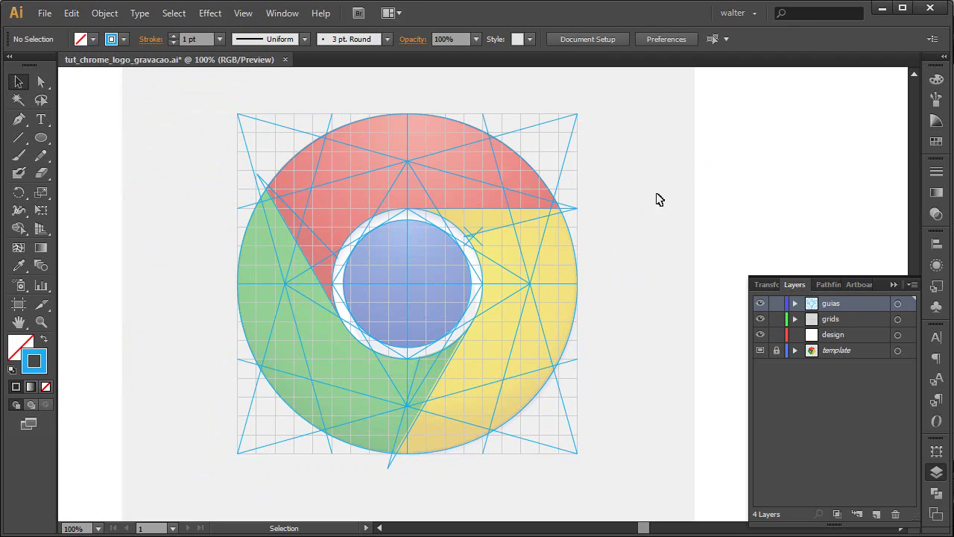